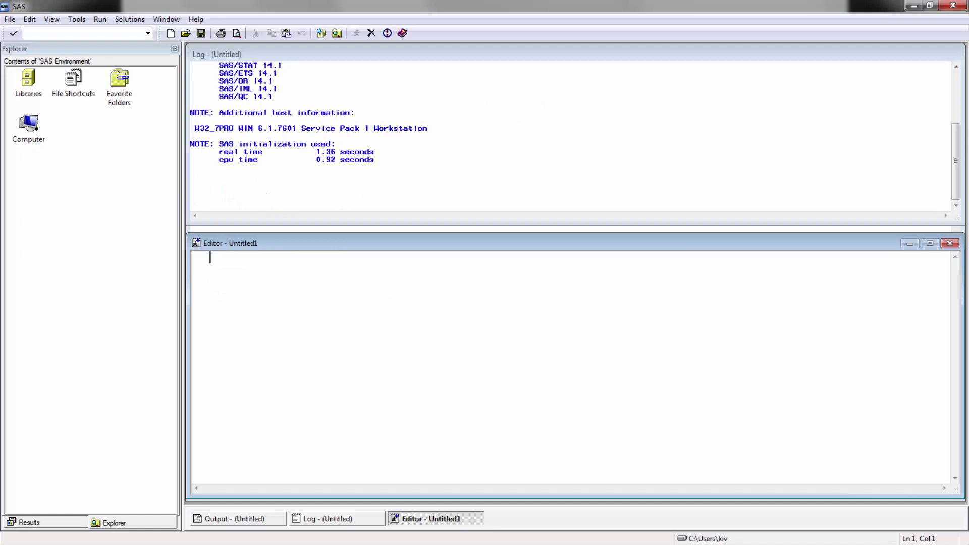
- Generate the Learning SAS Programming sample data sets and files from the Help menu
left_click(196, 19)
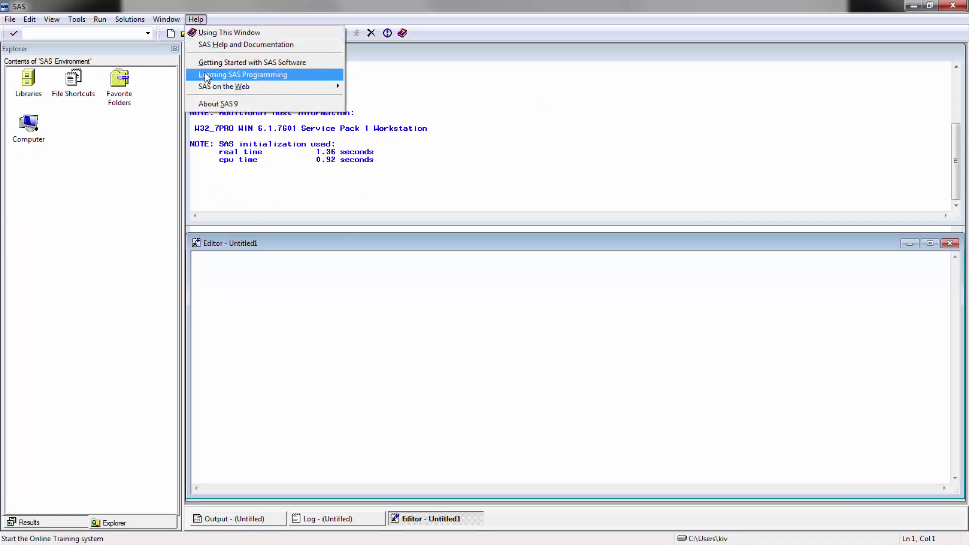
left_click(204, 75)
left_click(509, 384)
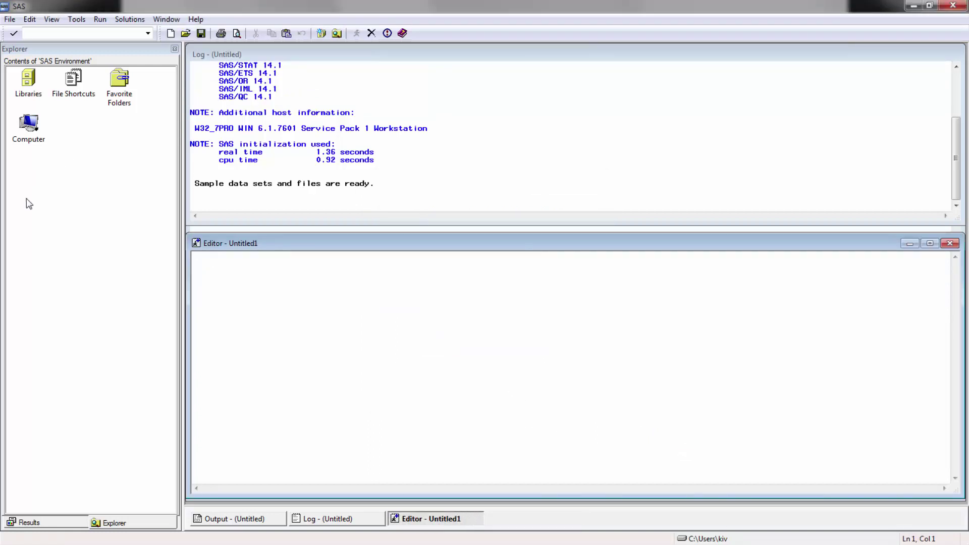
- Write PROC REG DATA=ACT.FITNESS; and paste the indented MODEL RUNTIME statement below it
type("PROC REG DATA=ACT")
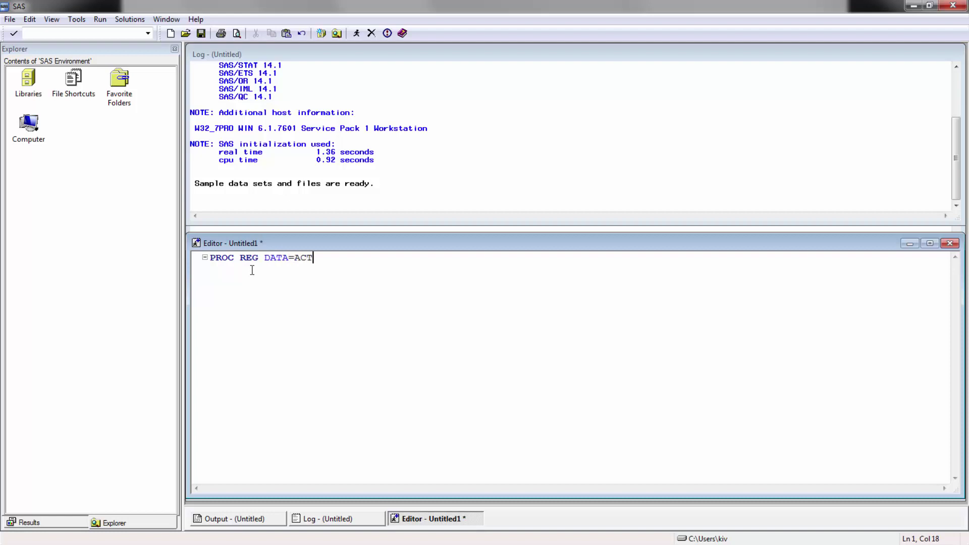
type(".FITNESS")
key("BackSpace")
type(";")
key("Return")
key("Tab")
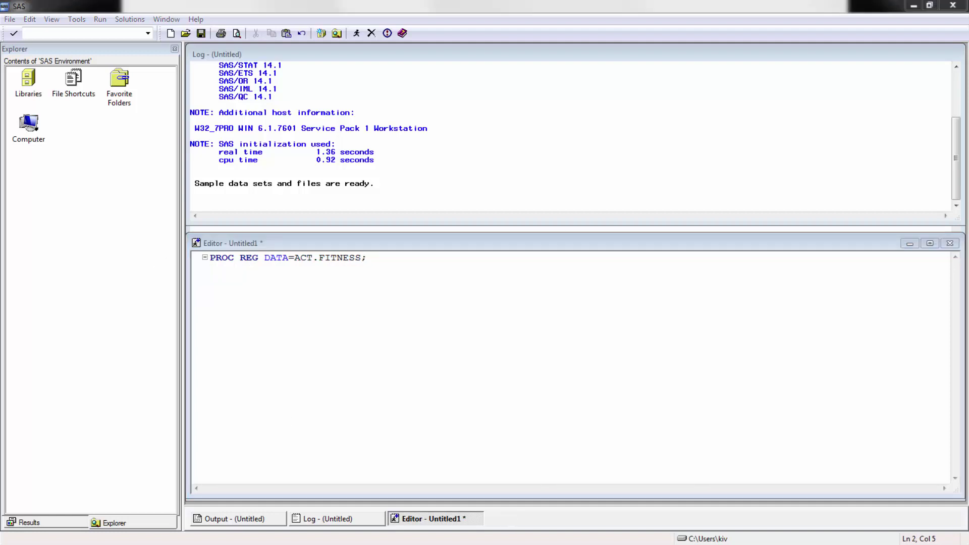
left_click(273, 306)
type("MODEL RUNTIME = PERFORMANCE  OXYGEN_CONSUMPTION AGE WEIGHT RUN_PULSE REST_PULSE MAXIMUM_PULSE")
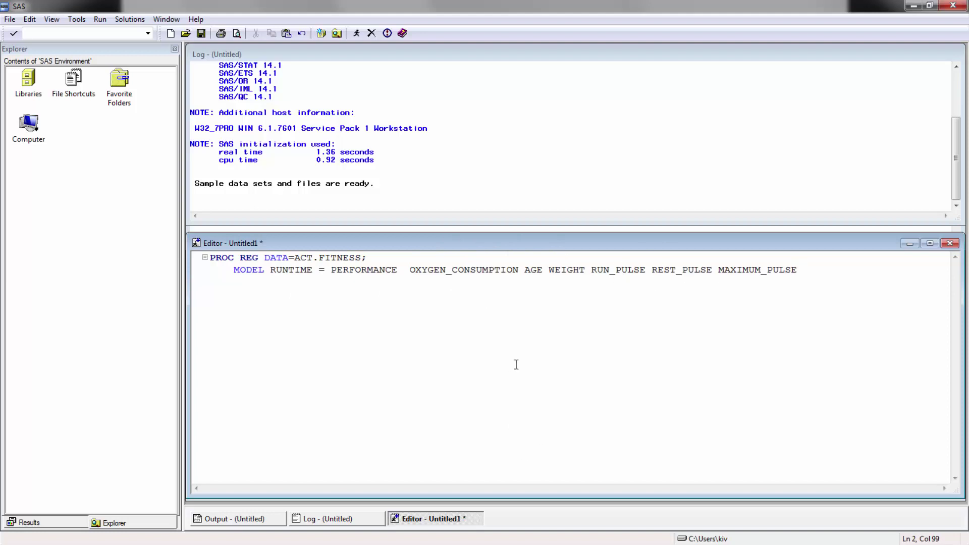
- Append / SELECTION=STEPWISE; to the model, close with RUN;, and submit the program
type("/ SELECTION")
key("BackSpace")
type("=")
type("STEPWISE")
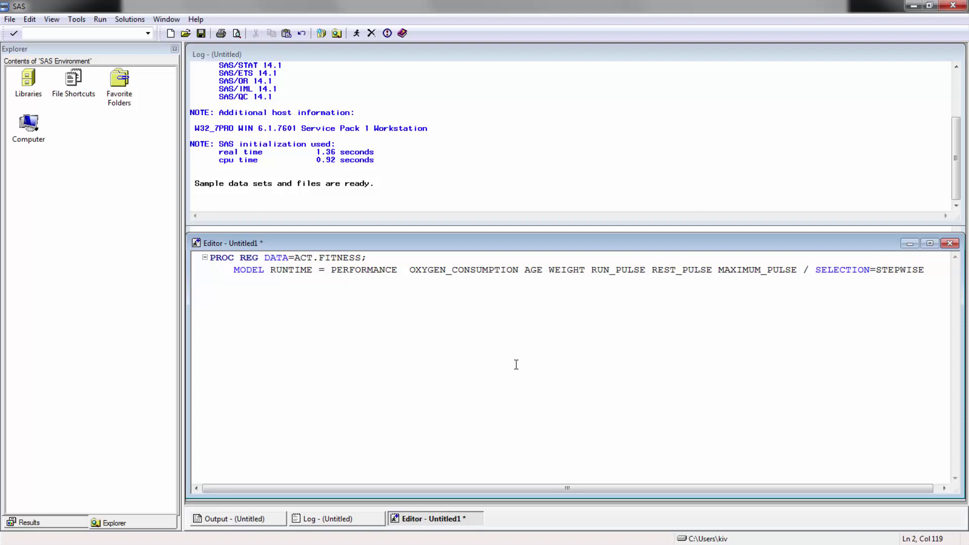
type(";")
key("Return")
key("BackSpace")
type("RUN;")
key("F3")
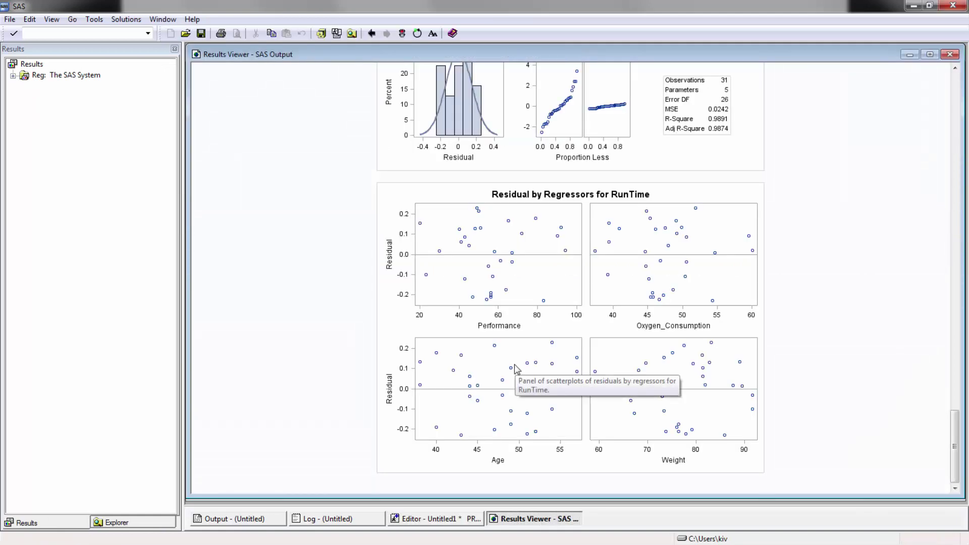
- Scroll to the top of the output and highlight Step 1's R-Square and C(p) values
scroll(520, 314, "up", 10)
scroll(520, 313, "up", 20)
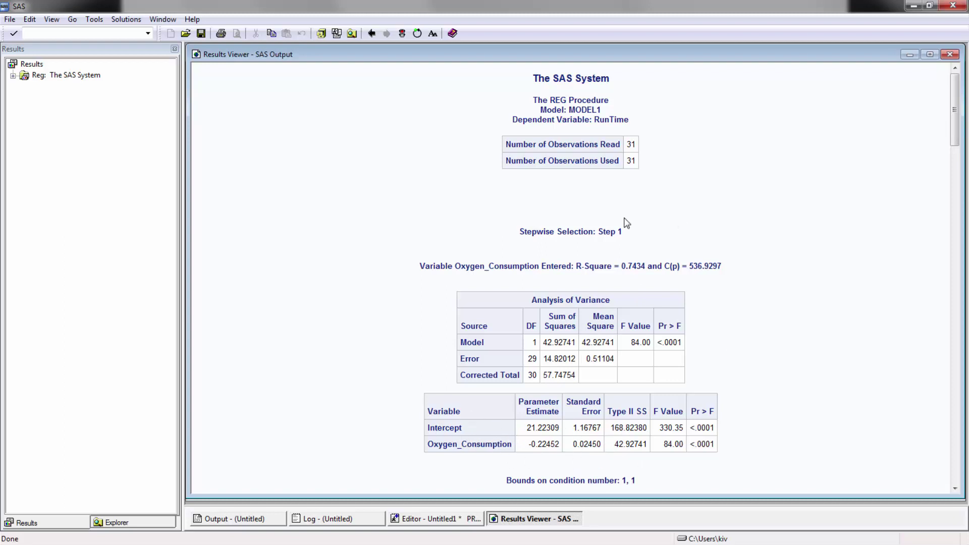
left_click_drag(581, 265, 729, 274)
left_click(728, 308)
- Scroll through the later steps, highlighting the note on significant variables, down to the summary
scroll(759, 322, "down", 3)
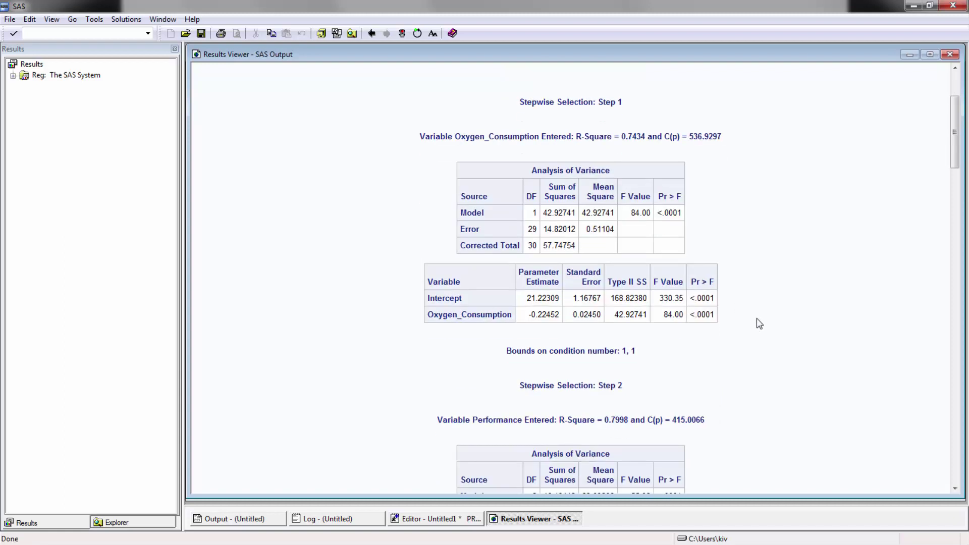
scroll(756, 318, "down", 3)
scroll(749, 307, "up", 3)
scroll(698, 234, "down", 3)
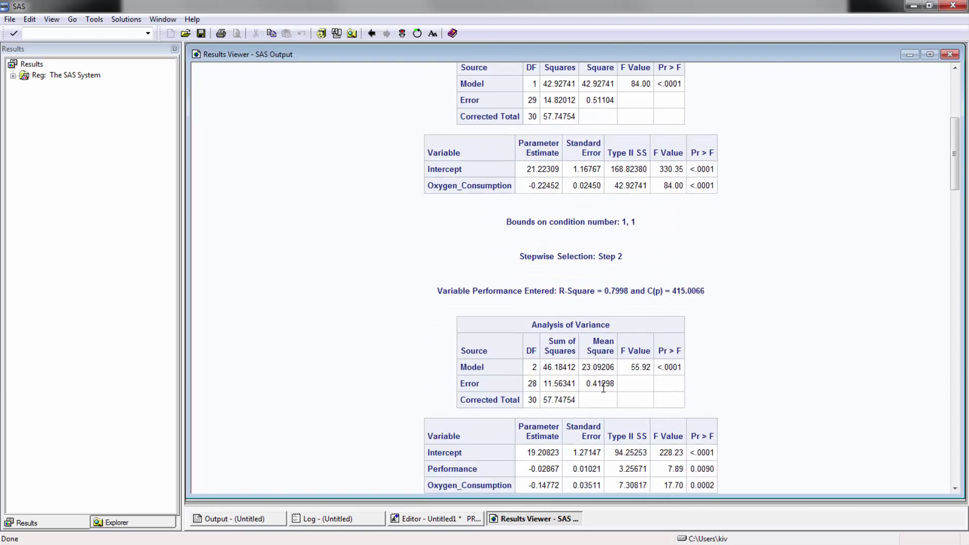
scroll(597, 403, "down", 2)
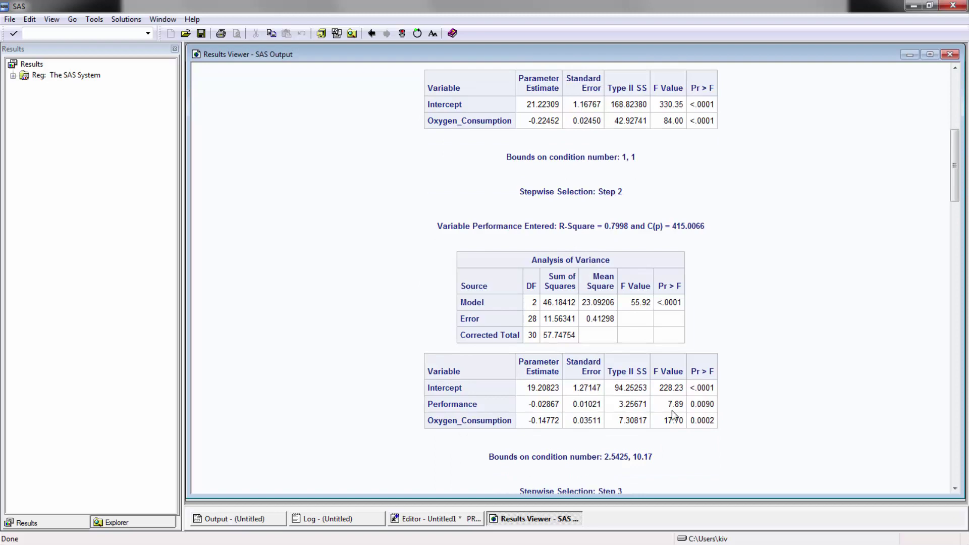
scroll(670, 444, "down", 10)
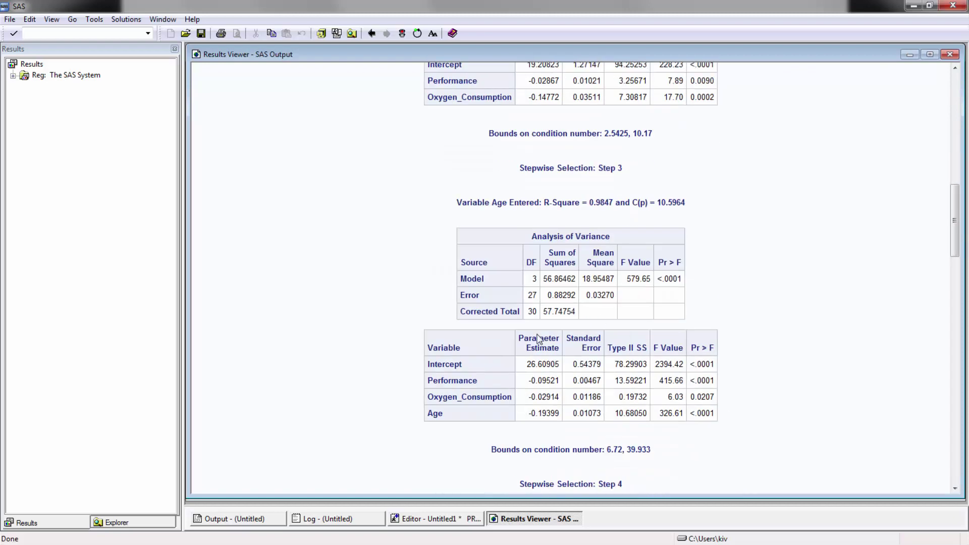
scroll(530, 347, "down", 2)
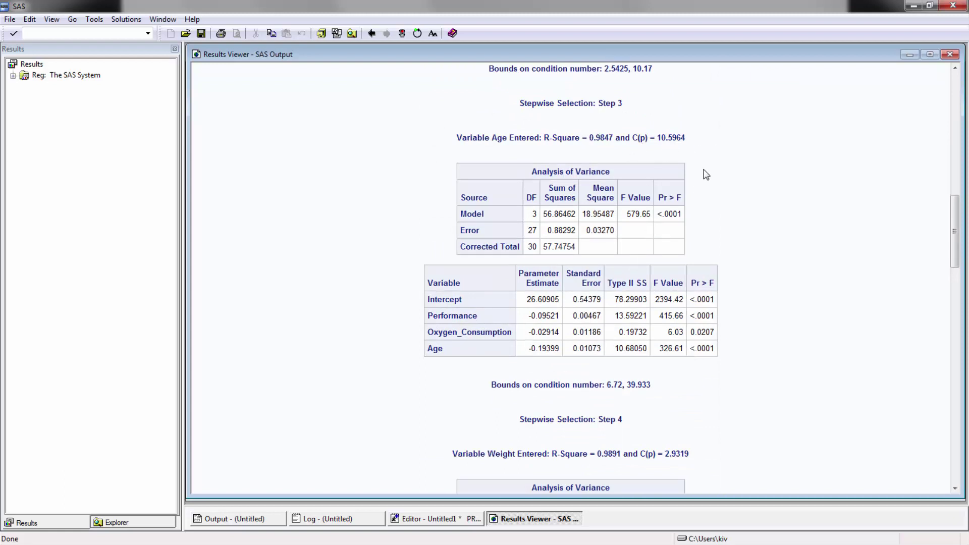
scroll(705, 186, "down", 5)
scroll(706, 237, "down", 3)
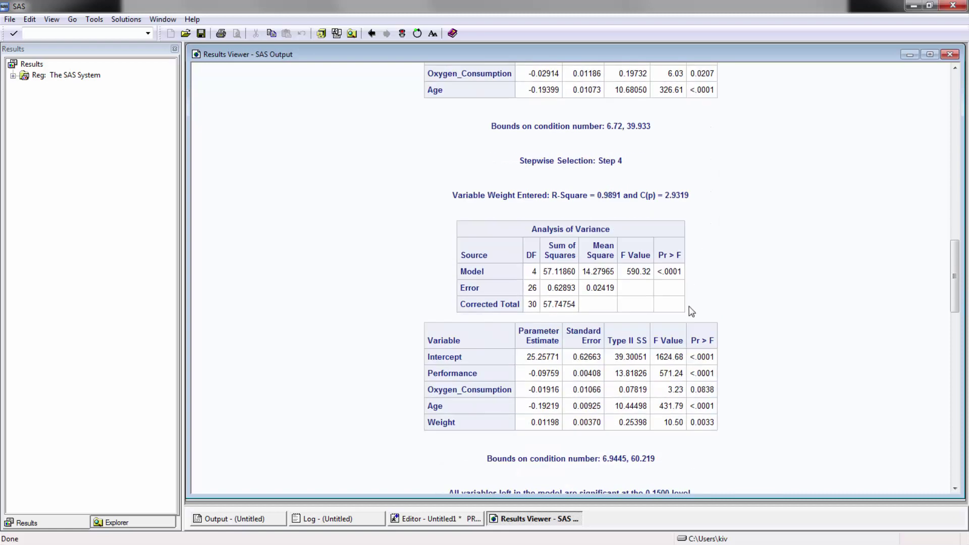
scroll(691, 313, "down", 2)
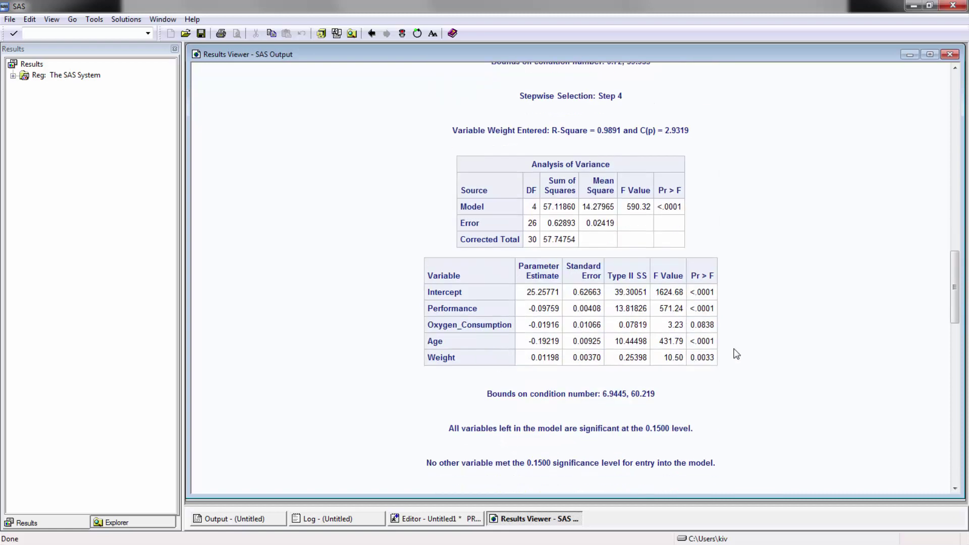
scroll(742, 365, "down", 6)
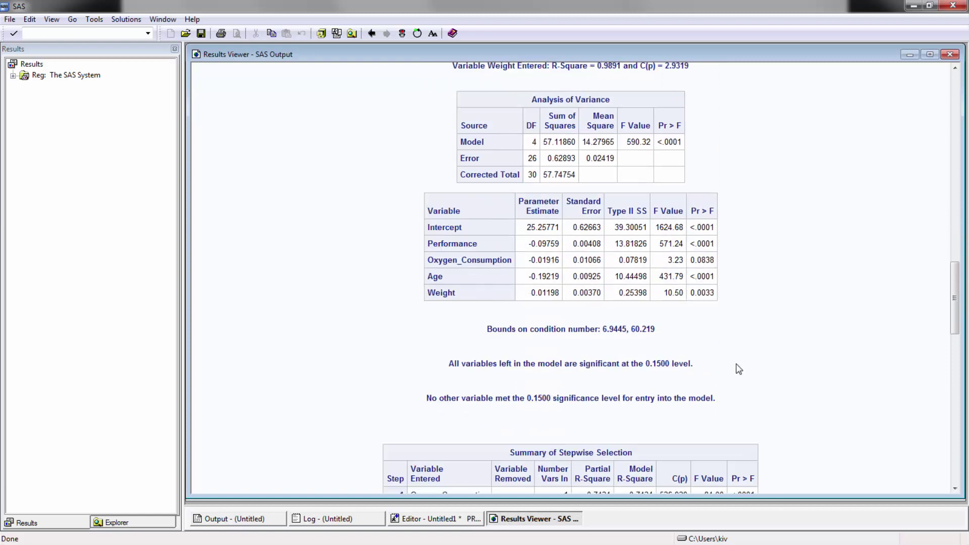
left_click_drag(450, 234, 679, 235)
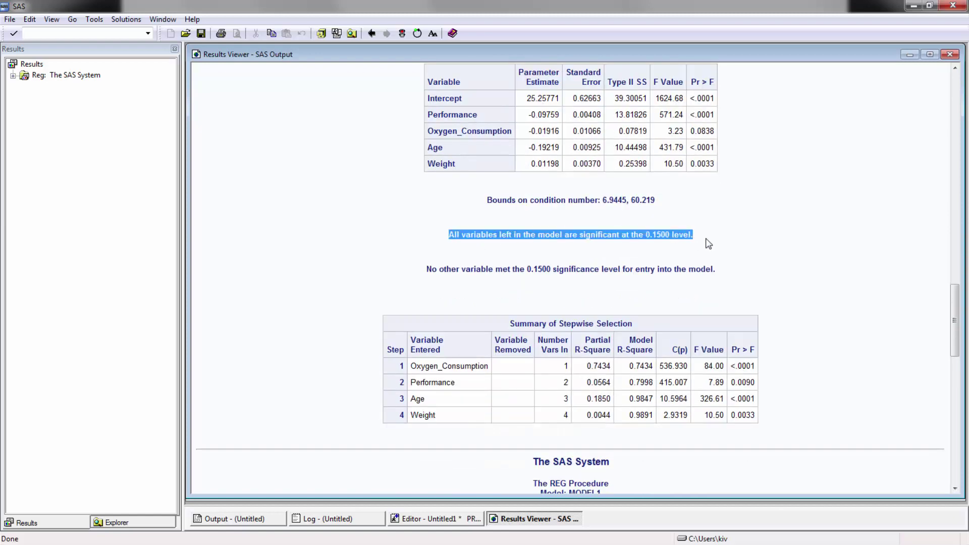
left_click(694, 247)
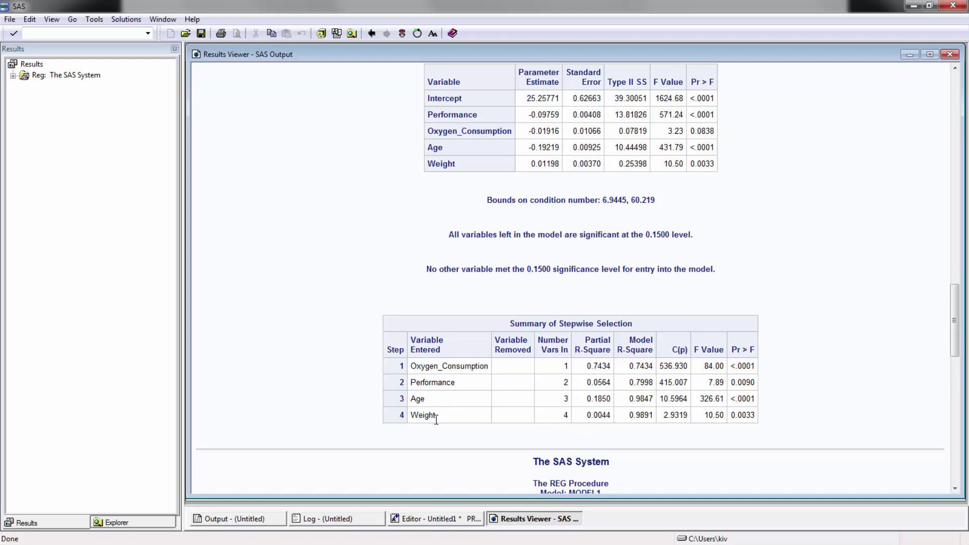
scroll(477, 389, "down", 1)
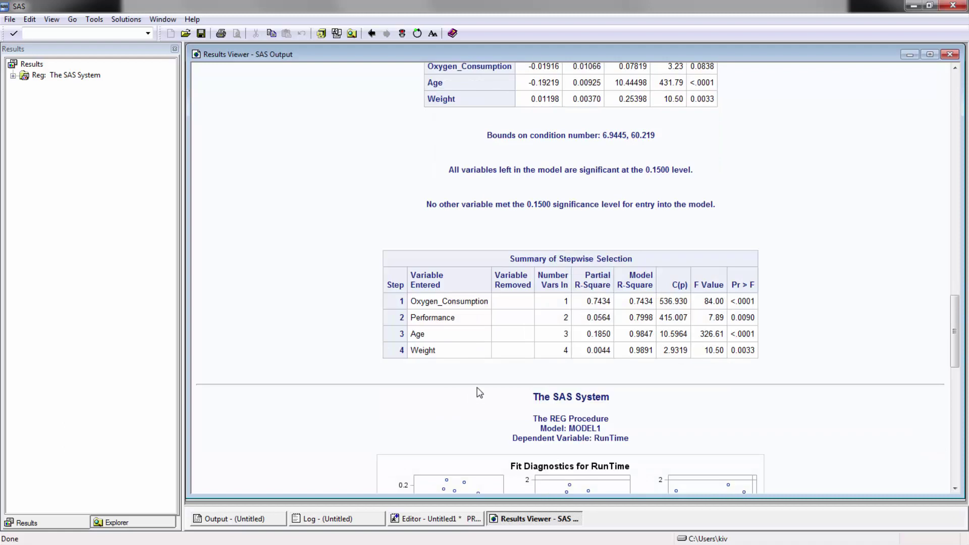
- Point out PERFORMANCE, OXYGEN_CONSUMPTION, WEIGHT and the pulse predictors in the MODEL, then compare with results
left_click(427, 520)
left_click(368, 270)
left_click(440, 270)
left_click(574, 270)
left_click(639, 270)
left_click(707, 270)
left_click(752, 270)
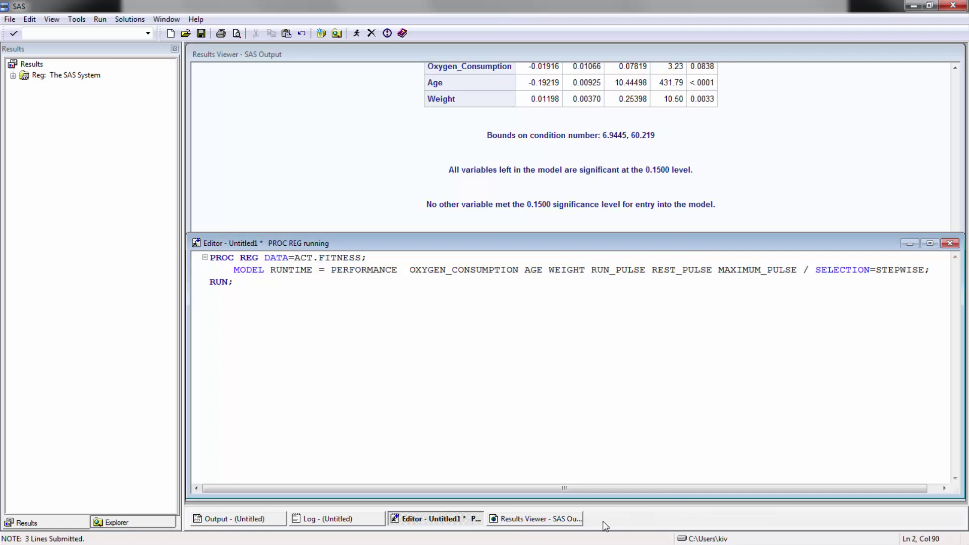
left_click(575, 519)
scroll(640, 383, "down", 2)
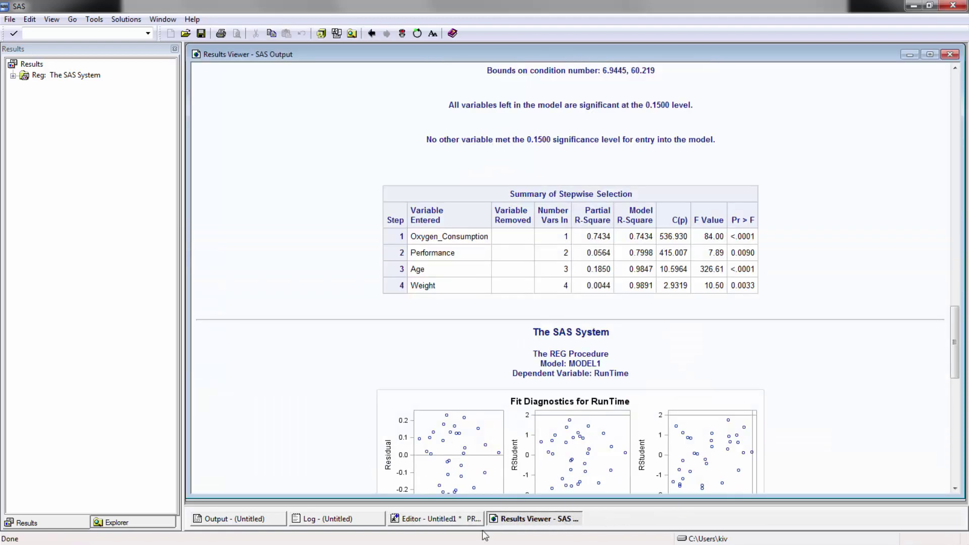
- Insert DETAILS=ALL just before the MODEL statement's closing semicolon
left_click(461, 520)
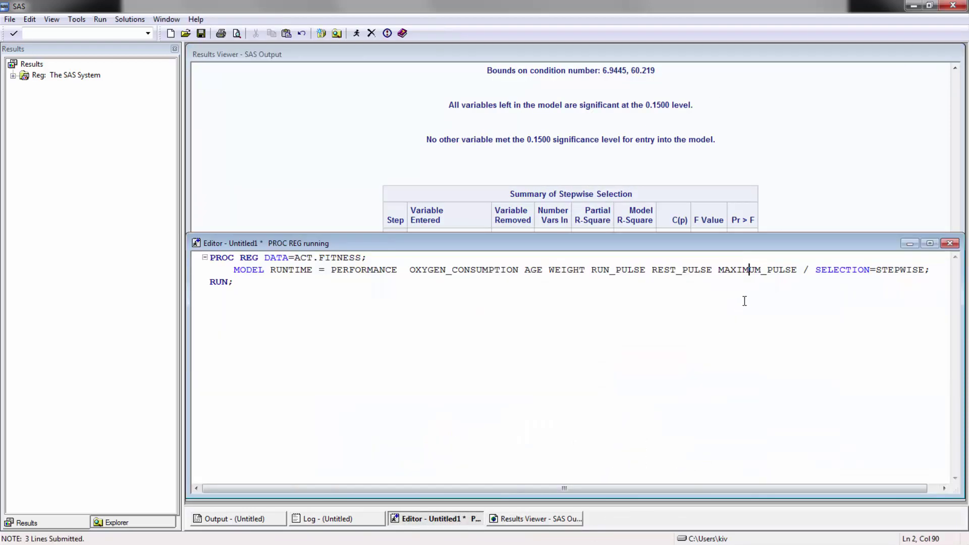
key("End")
key("Left")
type("DETAILS=ALL")
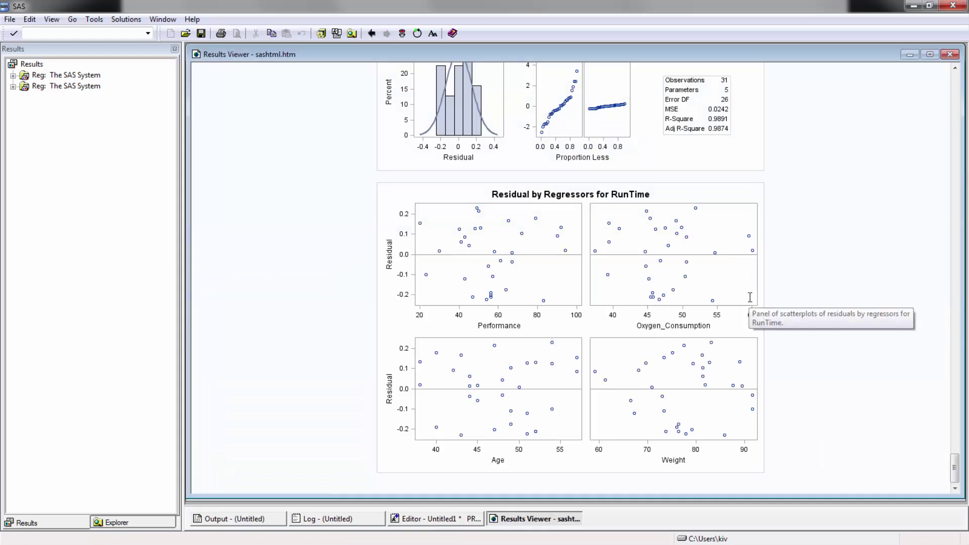
- Scroll to Step 1's entry statistics, where Oxygen_Consumption enters at R-square 0.7434
scroll(750, 297, "up", 15)
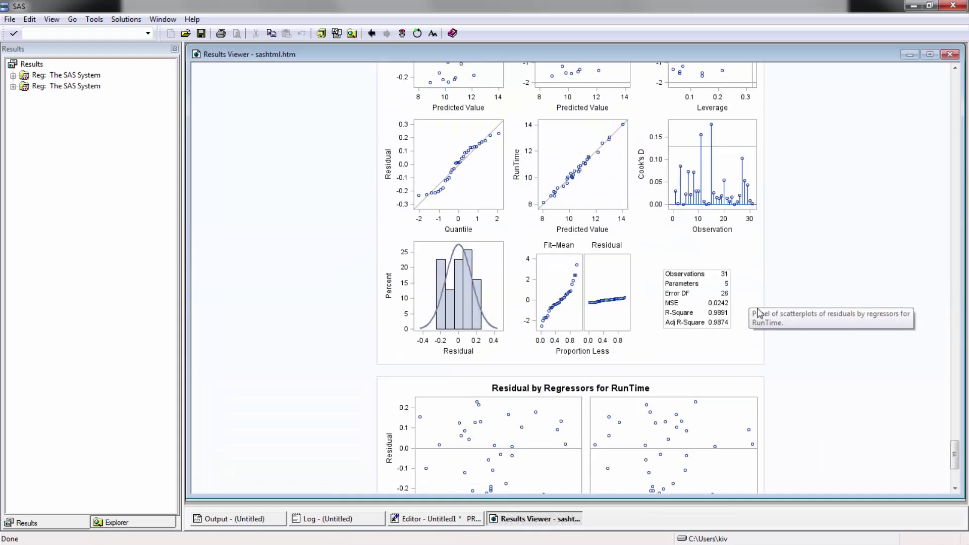
scroll(646, 227, "up", 9)
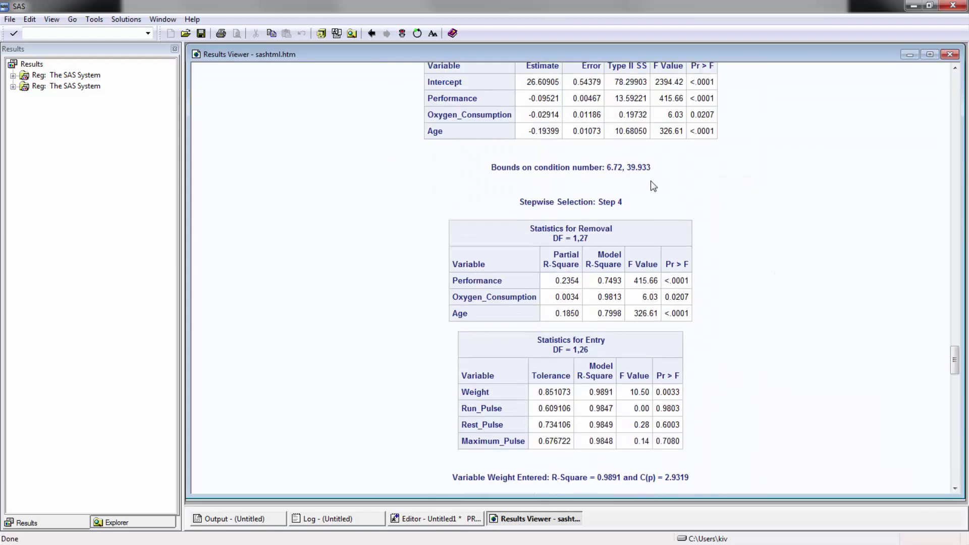
scroll(652, 288, "up", 12)
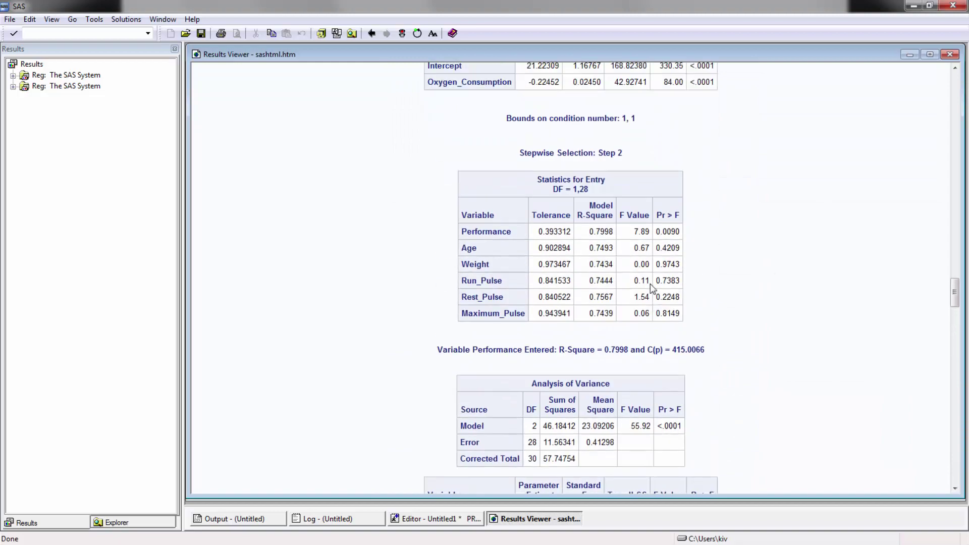
scroll(661, 282, "down", 10)
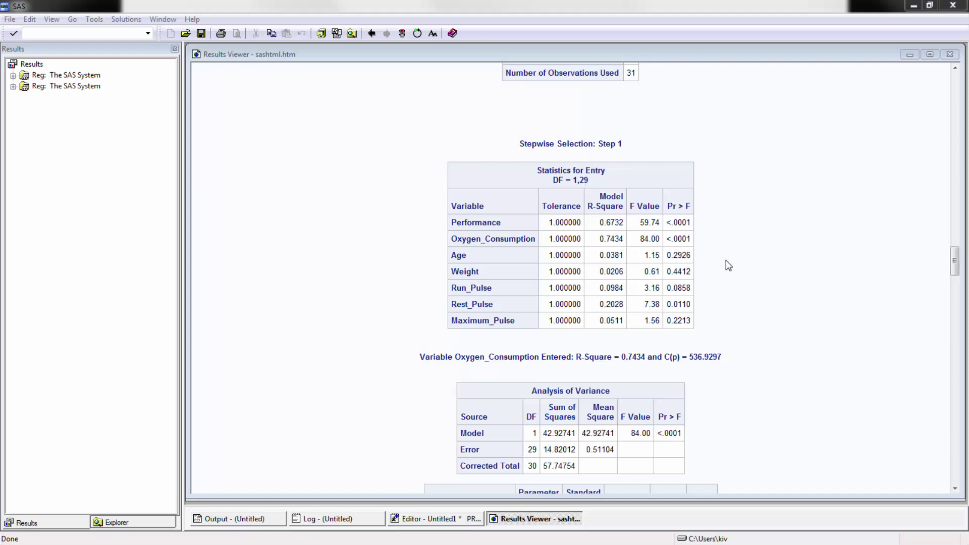
scroll(785, 287, "down", 4)
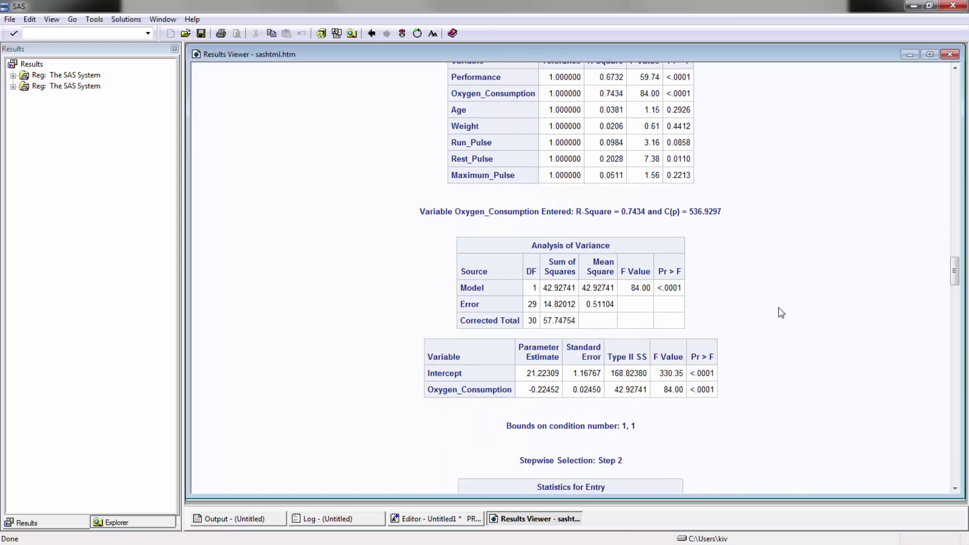
scroll(777, 312, "down", 1)
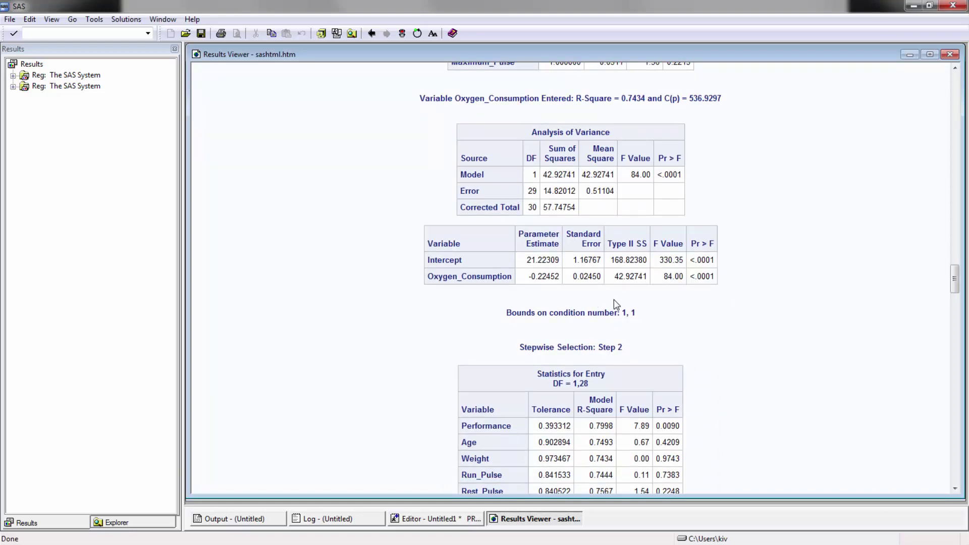
scroll(613, 299, "down", 3)
scroll(603, 300, "up", 3)
scroll(603, 300, "up", 2)
scroll(577, 308, "down", 2)
scroll(576, 305, "up", 2)
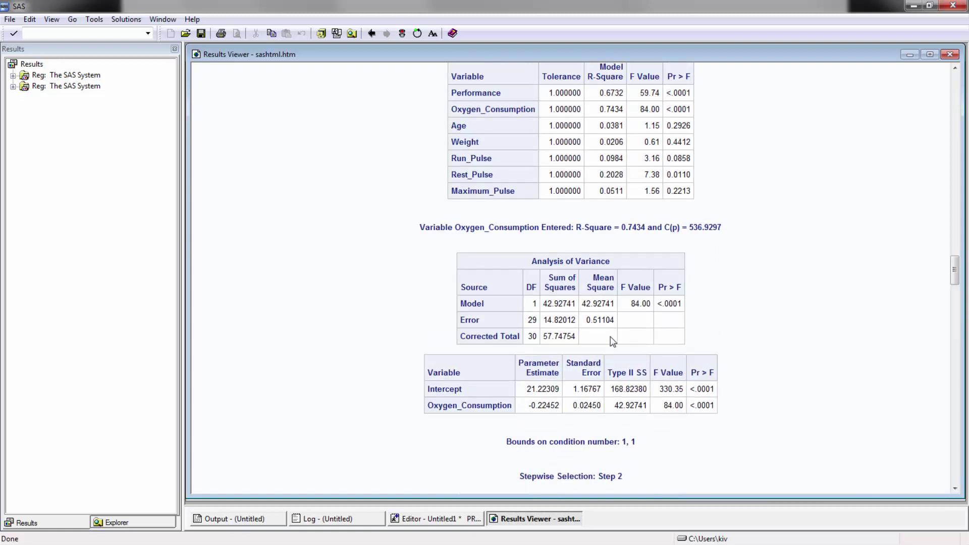
left_click_drag(584, 227, 661, 227)
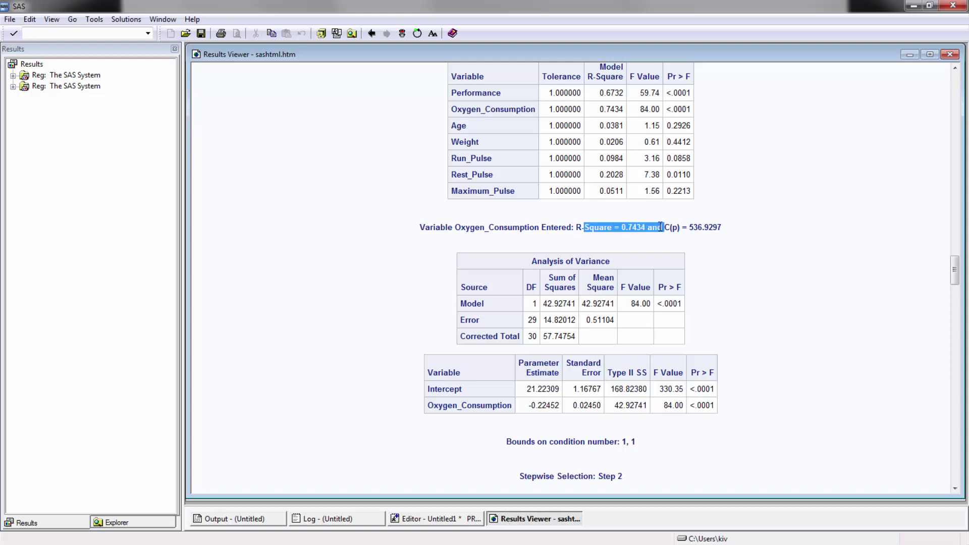
left_click(660, 227)
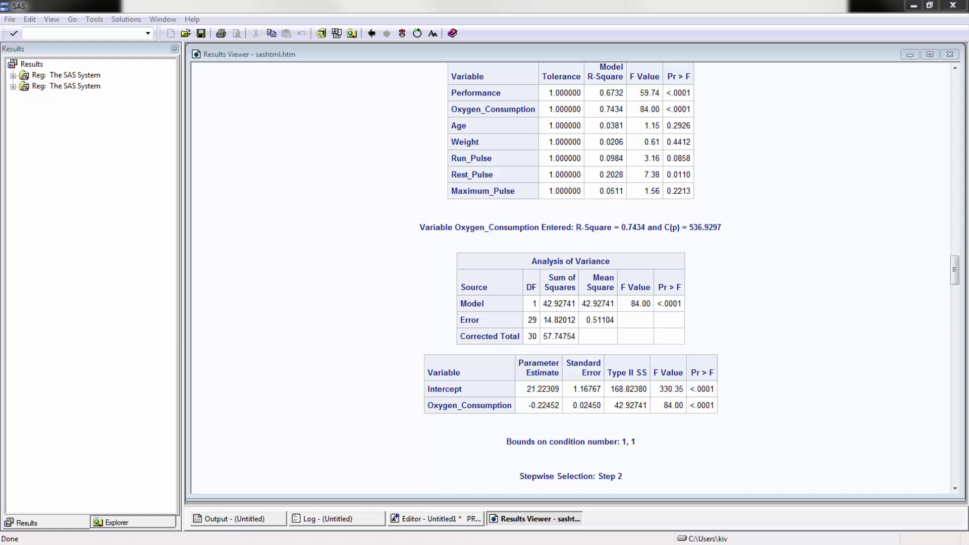
left_click(757, 366)
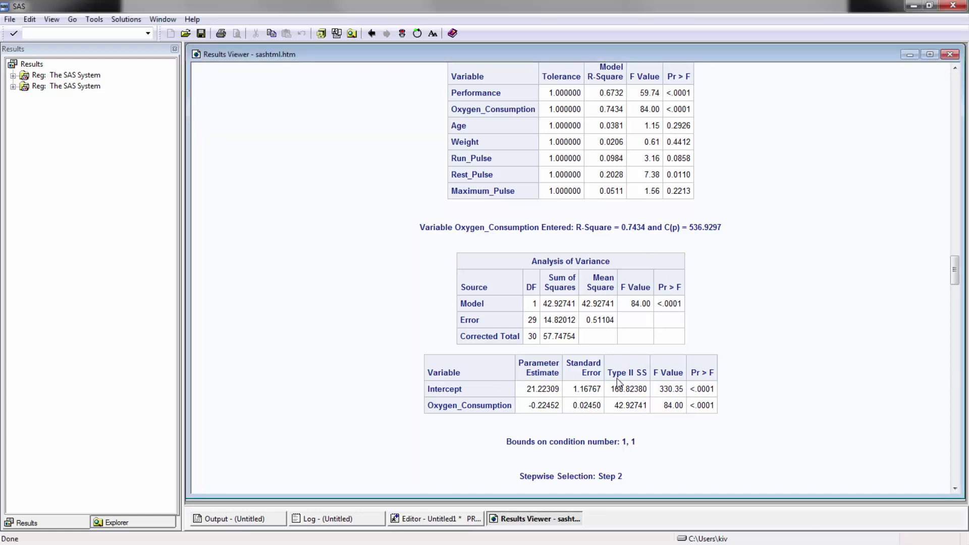
scroll(649, 352, "down", 6)
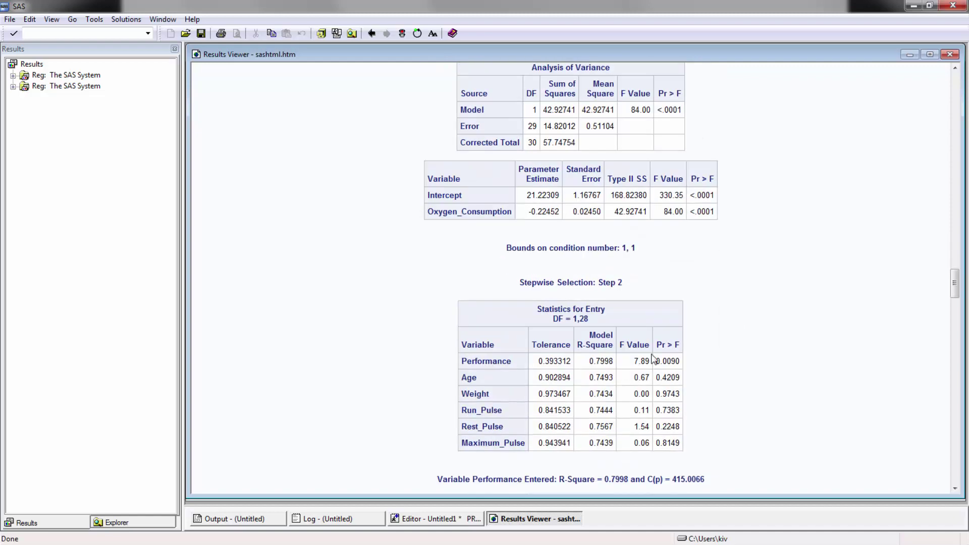
scroll(649, 351, "down", 2)
scroll(680, 390, "down", 2)
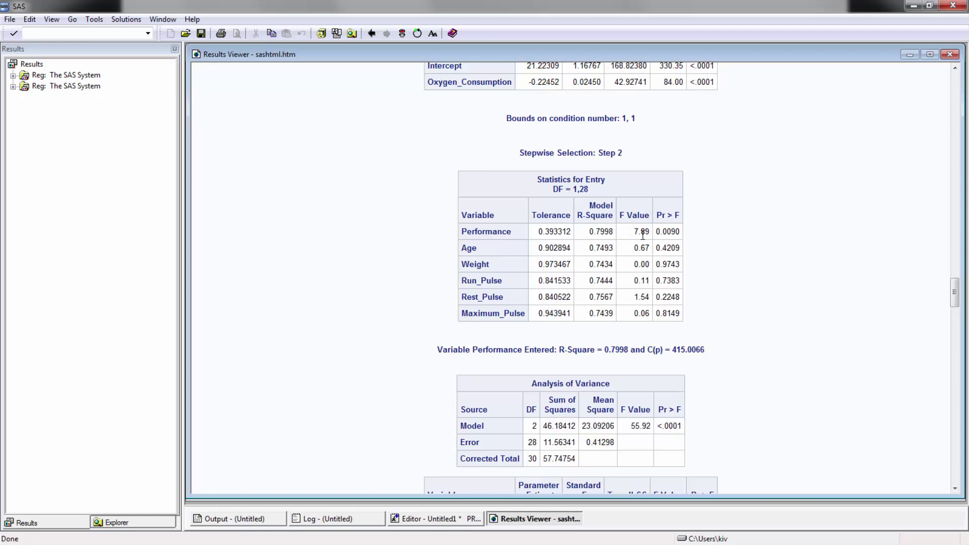
scroll(649, 331, "down", 12)
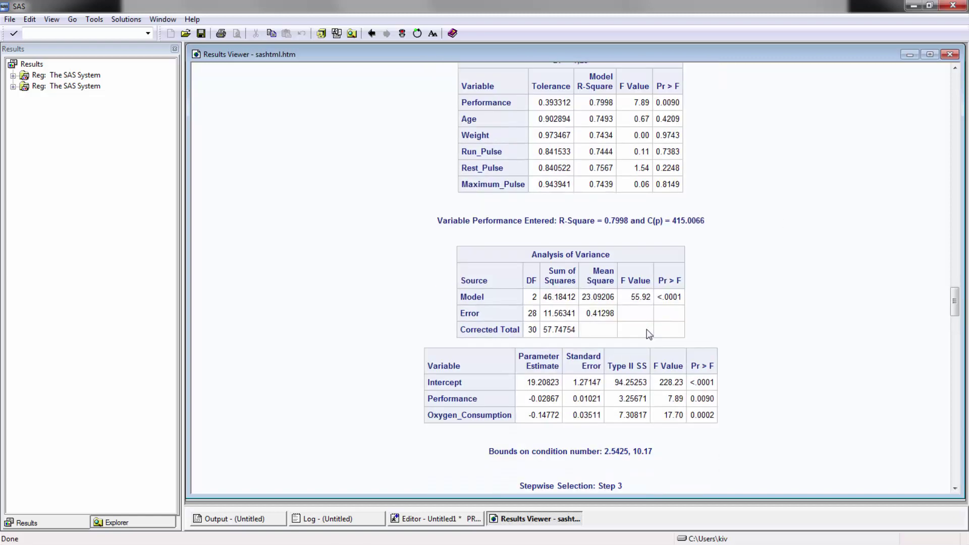
scroll(632, 347, "down", 4)
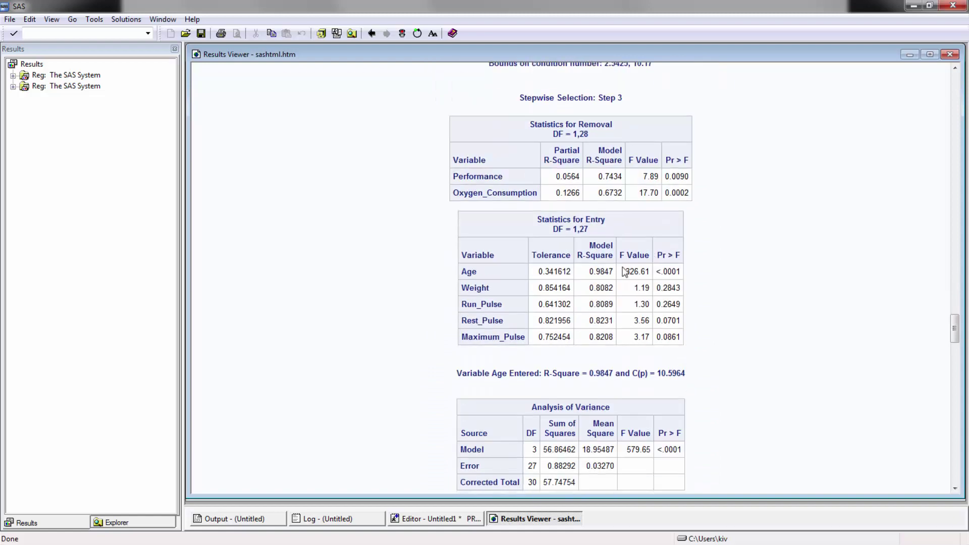
left_click_drag(623, 273, 658, 277)
scroll(647, 308, "up", 16)
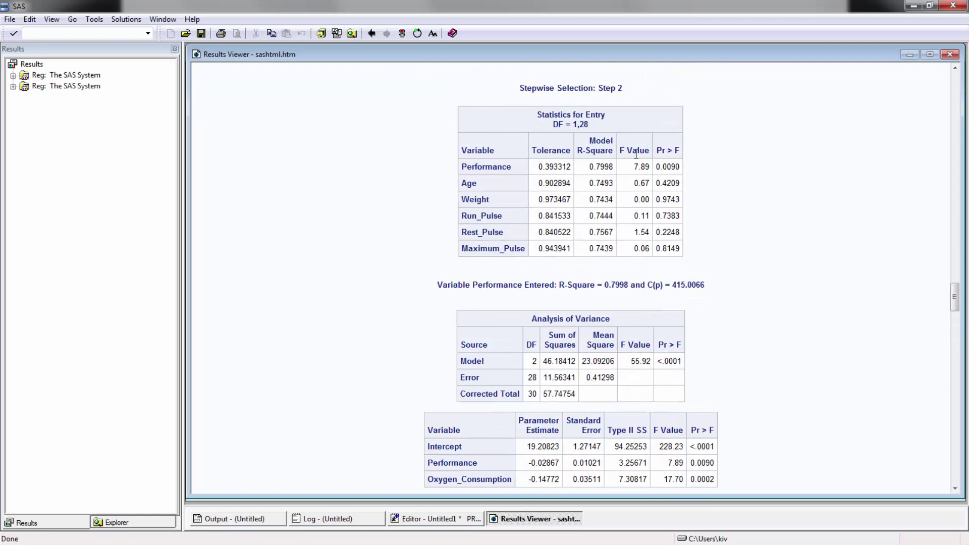
scroll(636, 248, "up", 3)
scroll(626, 247, "down", 3)
scroll(621, 250, "down", 2)
scroll(620, 253, "up", 2)
double_click(636, 183)
left_click(646, 185)
left_click_drag(637, 185, 666, 167)
scroll(657, 217, "down", 3)
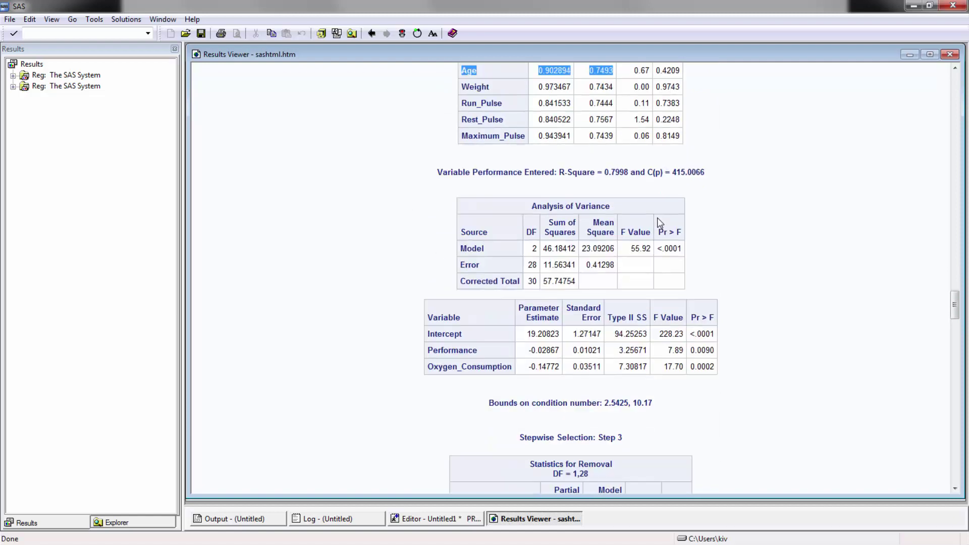
scroll(657, 218, "down", 6)
left_click_drag(627, 335, 682, 338)
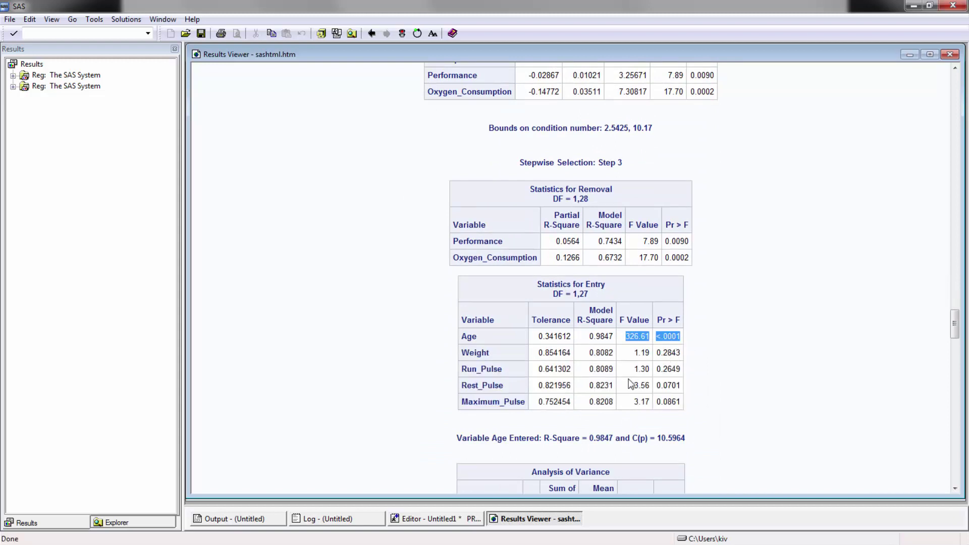
left_click(631, 385)
left_click_drag(588, 337, 649, 337)
left_click(643, 383)
scroll(566, 328, "up", 10)
scroll(566, 328, "up", 1)
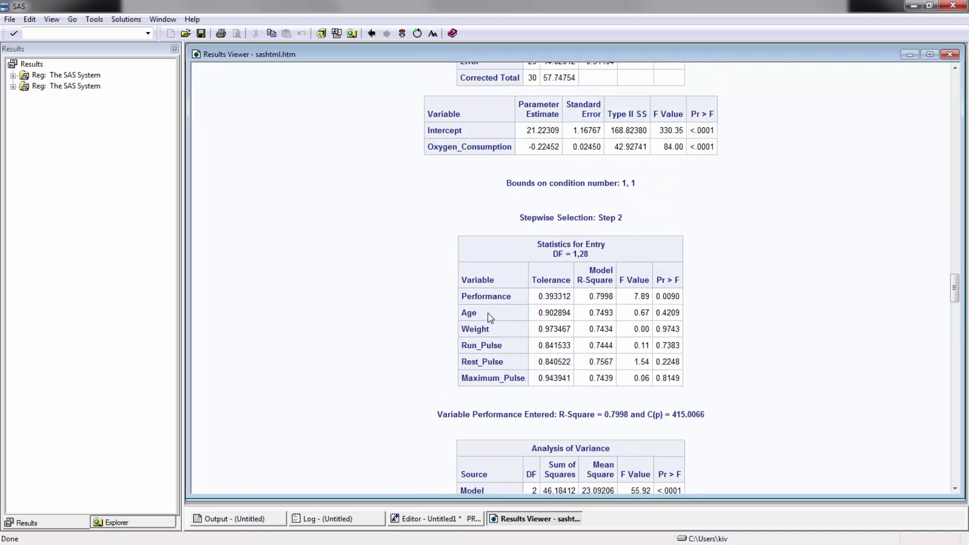
left_click_drag(460, 302, 523, 303)
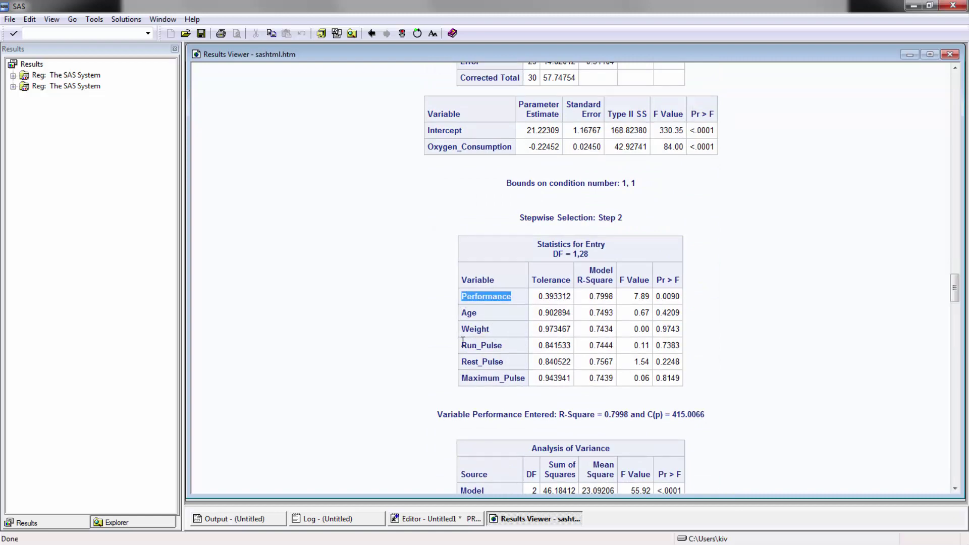
double_click(491, 361)
scroll(510, 363, "down", 11)
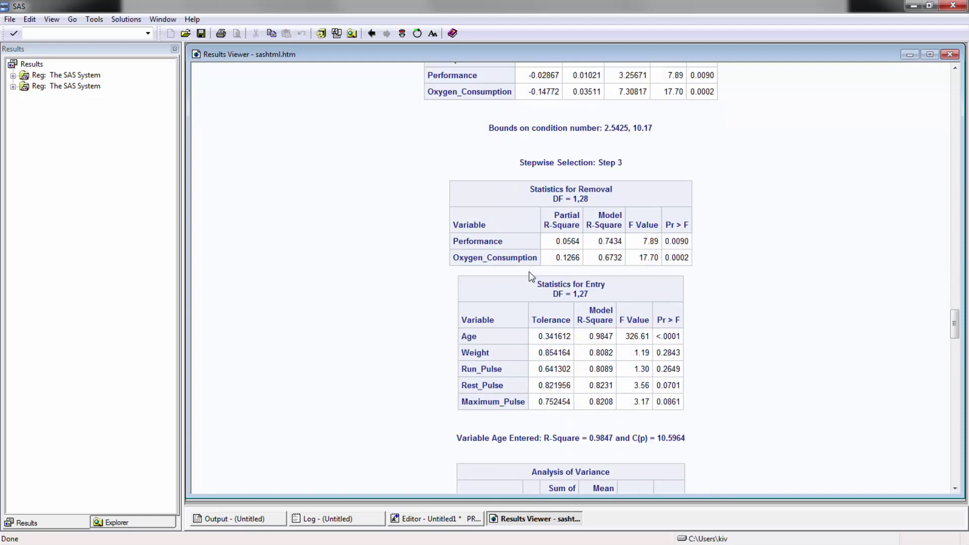
scroll(540, 273, "up", 5)
scroll(541, 274, "down", 5)
scroll(564, 270, "down", 3)
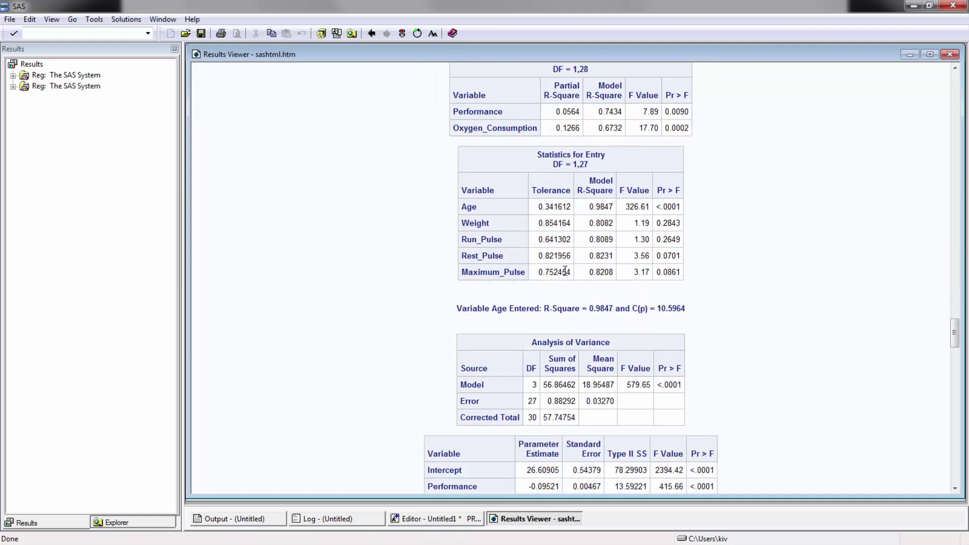
scroll(569, 268, "down", 2)
scroll(610, 241, "up", 2)
scroll(681, 315, "down", 3)
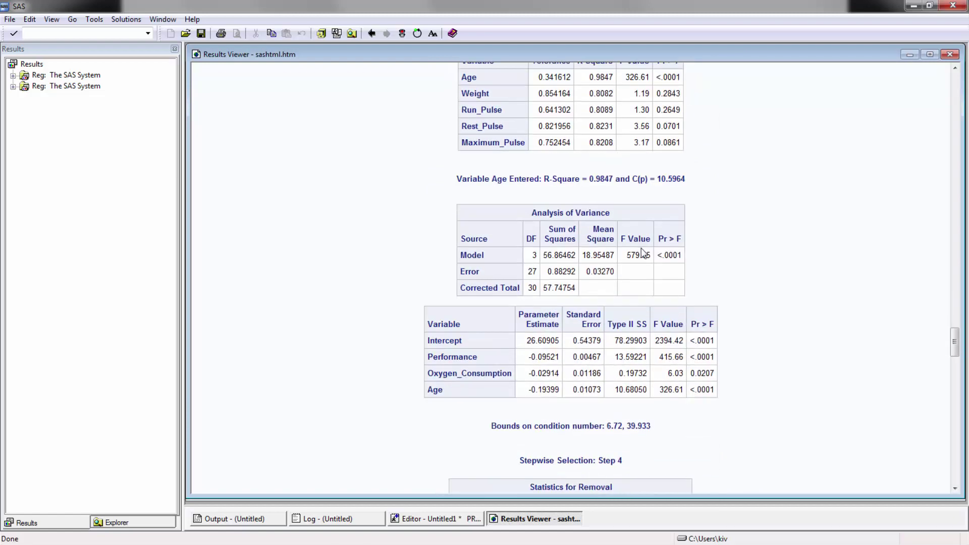
scroll(644, 254, "down", 3)
scroll(689, 275, "down", 5)
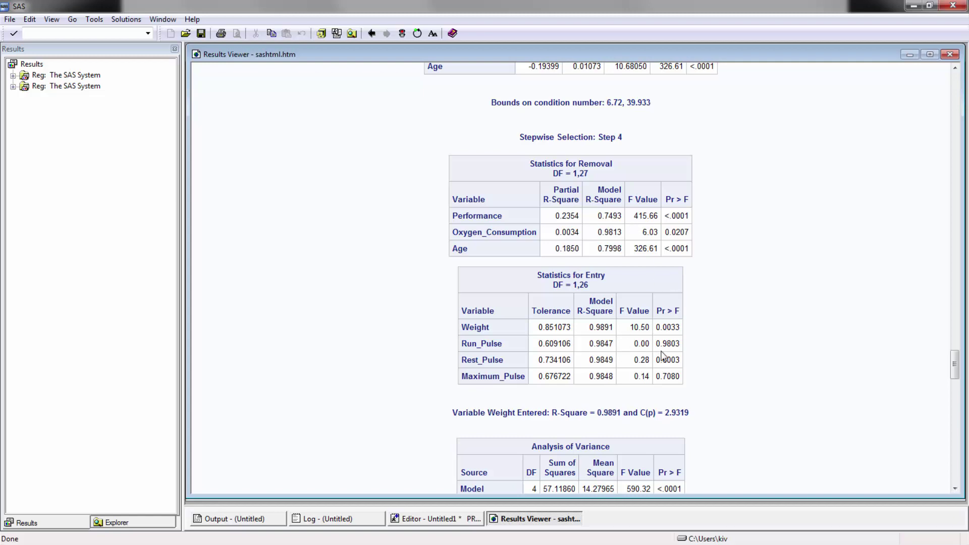
scroll(629, 348, "down", 2)
scroll(632, 307, "down", 1)
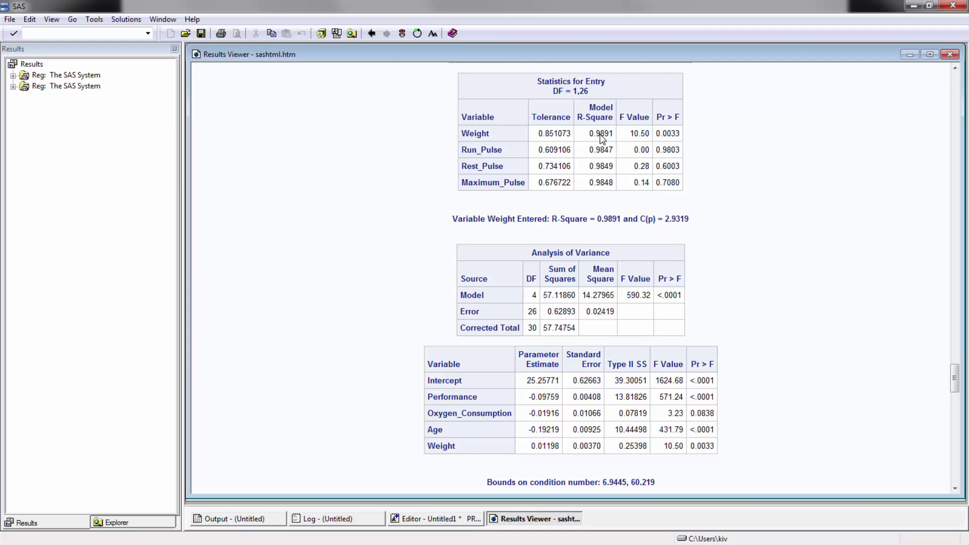
left_click_drag(589, 138, 619, 139)
scroll(701, 202, "down", 3)
scroll(693, 239, "down", 15)
scroll(674, 317, "down", 2)
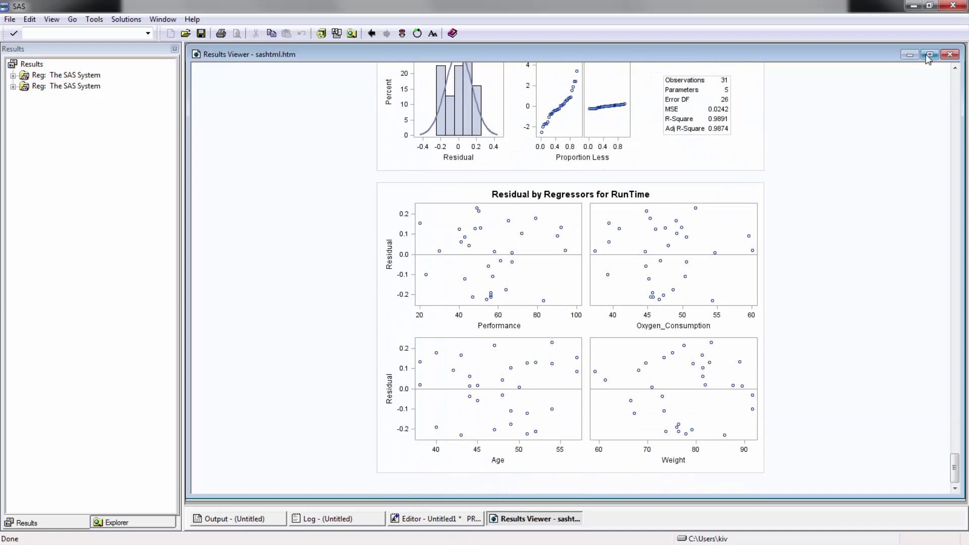
- Close the regression results and paste a PROC IMPORT step for banking.txt below the REG step
left_click(950, 54)
key("Down")
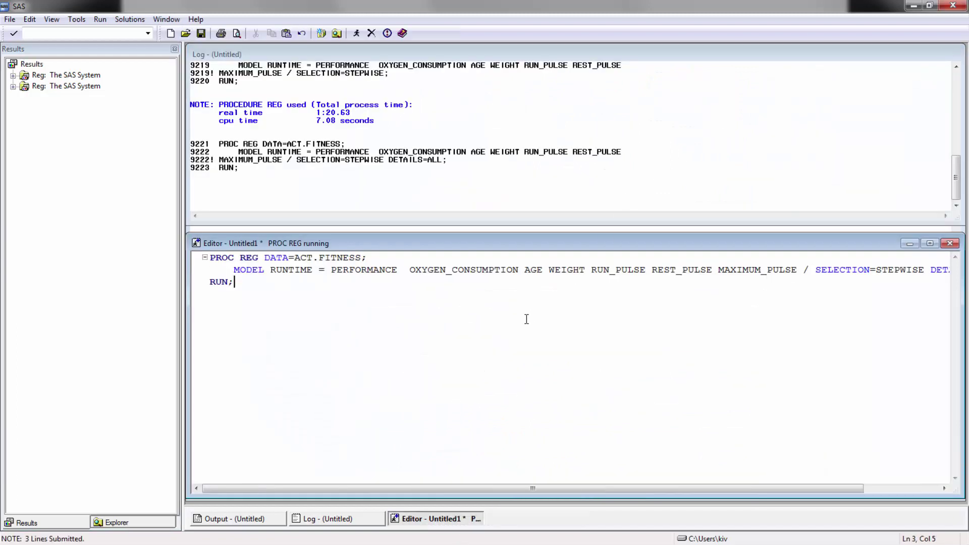
key("Return")
key("Return")
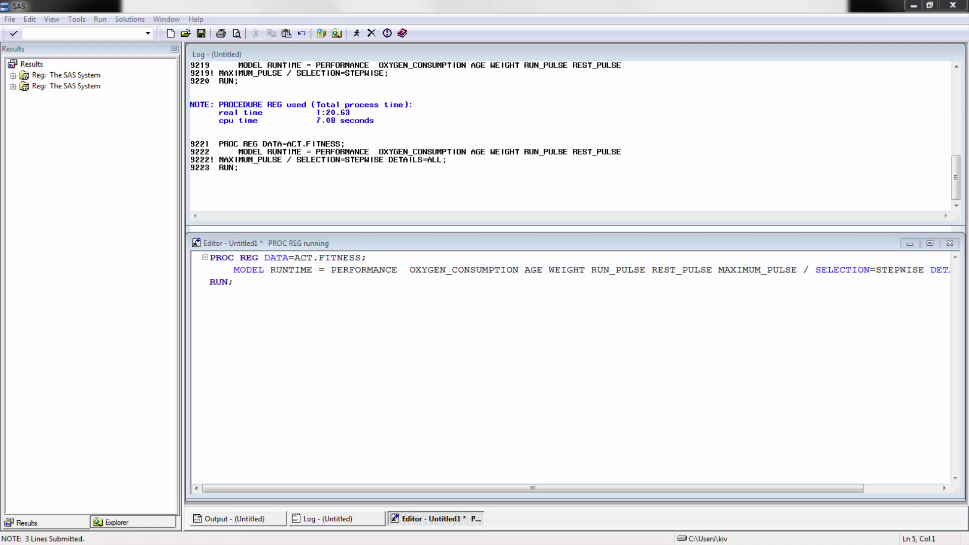
left_click(245, 304)
type("PROC IMPORT OUT=WORK.BANK     DATAFILE=\"C:\\Users\\kiv\\Dropbox\\Teaching\\AFM 417 - Introduction\\Spring 2015\\Module 10\\Logistic Regression\\banking.txt\"     DBMS=TAB REPLACE;     GETNAMES = YES; /*Put yes if the first row is the headers*/ RUN;")
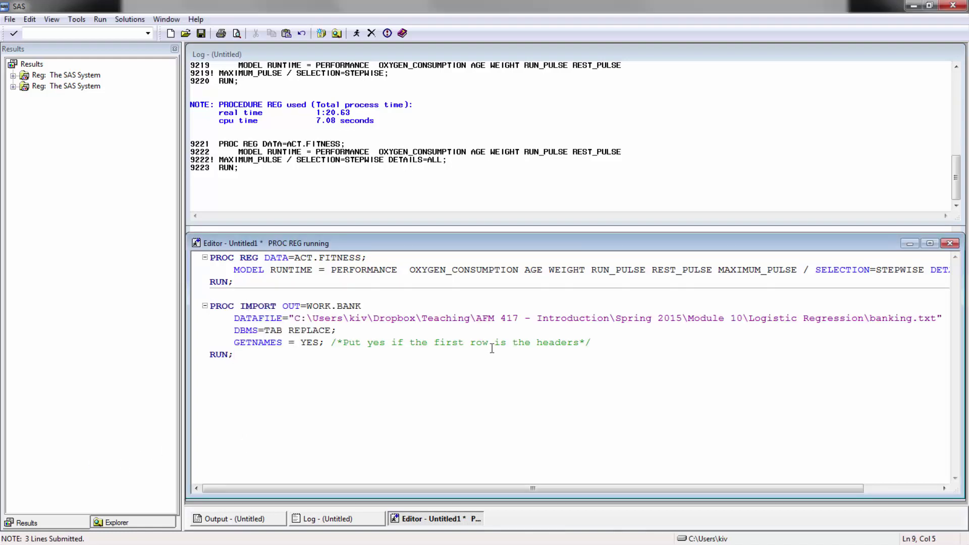
- Select the PROC IMPORT block and submit it to create WORK.BANK
left_click(325, 317)
left_click_drag(318, 376, 209, 306)
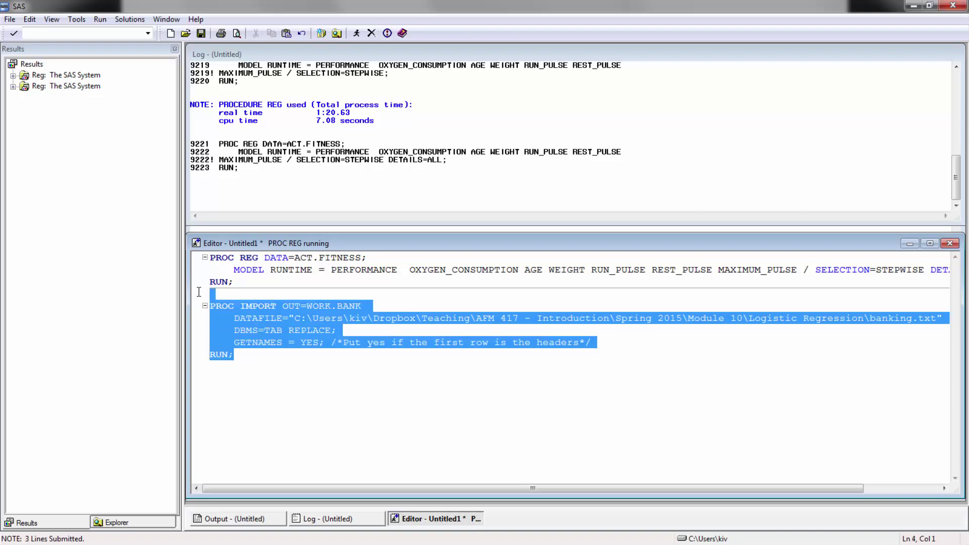
left_click(358, 33)
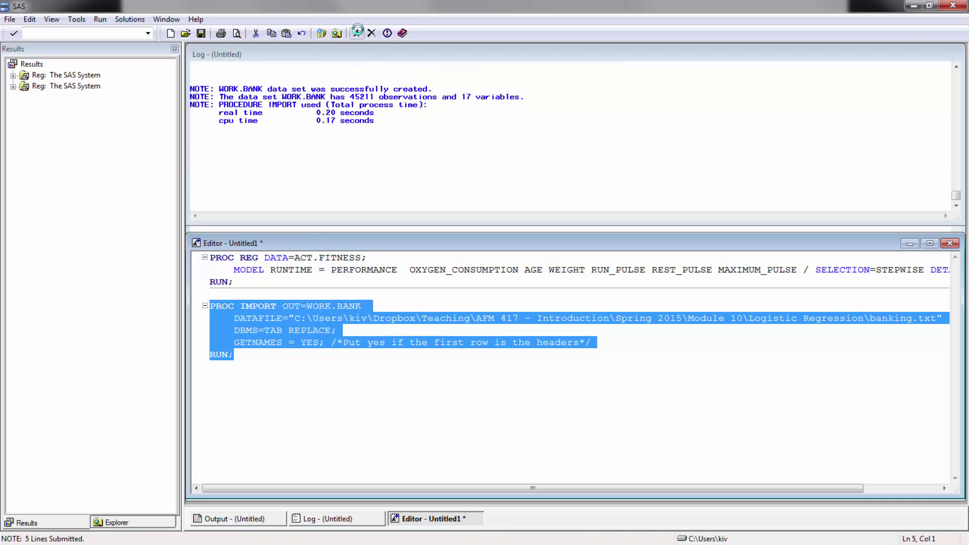
- Start a new PROC LOGISTIC DATA=WORK.BANK; statement below the import step
left_click(302, 362)
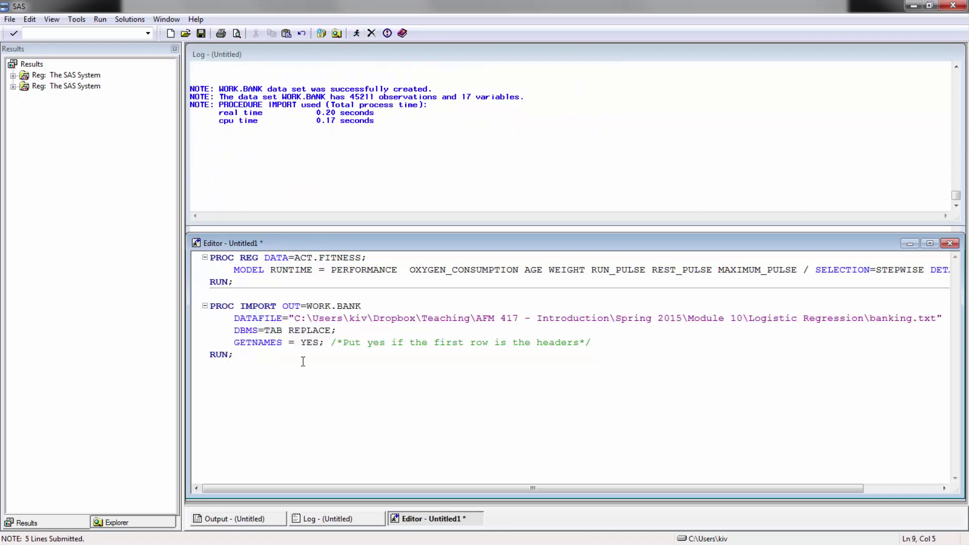
key("Return")
key("Return")
type("PROC LOG")
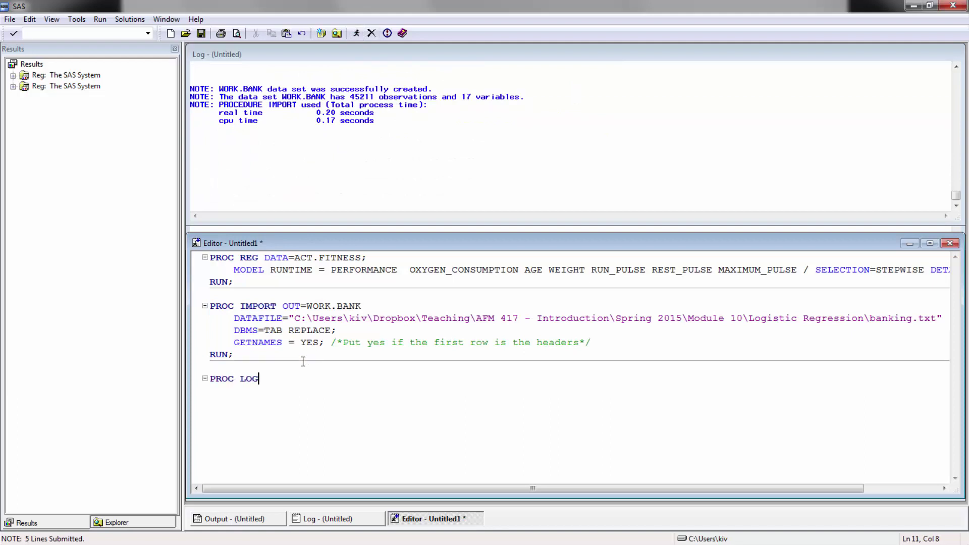
type("ISTIC DATA=WORK.BANK ")
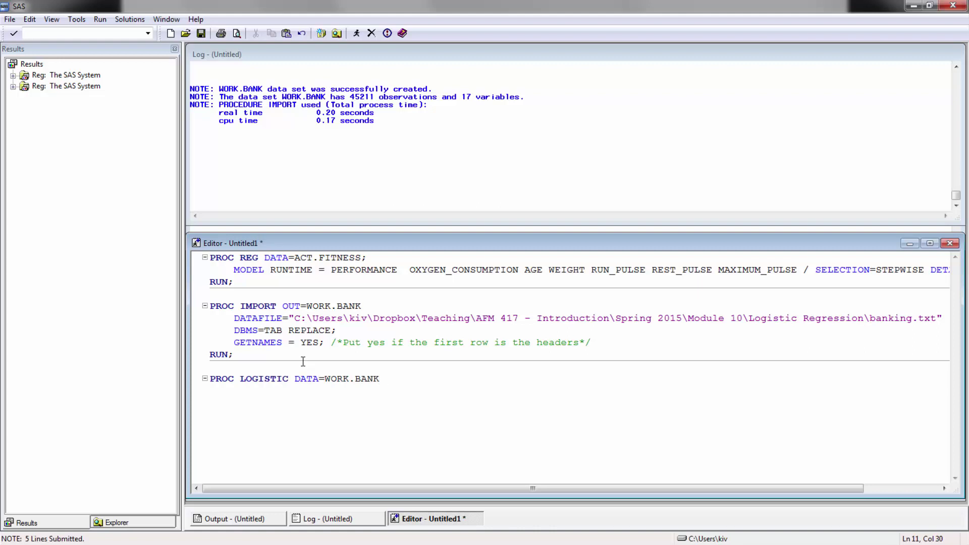
type("PLOTS=")
key("BackSpace")
key("BackSpace")
key("BackSpace")
key("BackSpace")
key("BackSpace")
key("BackSpace")
type(";")
key("Return")
- Add CLASS MARITAL (REF='single'), DEFAULT (REF='no'), EDUCATION, and UNITS AGE=5 BALANCE=1000
type("CLASS MARTI")
key("BackSpace")
key("BackSpace")
type("ITAL (PARAM=REF REF='")
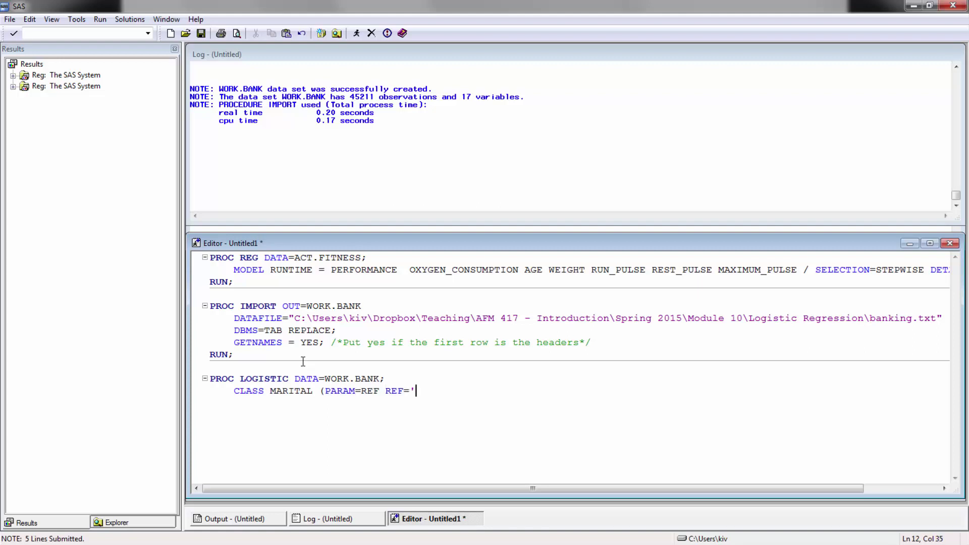
type("single') DEFAULT (PARAM")
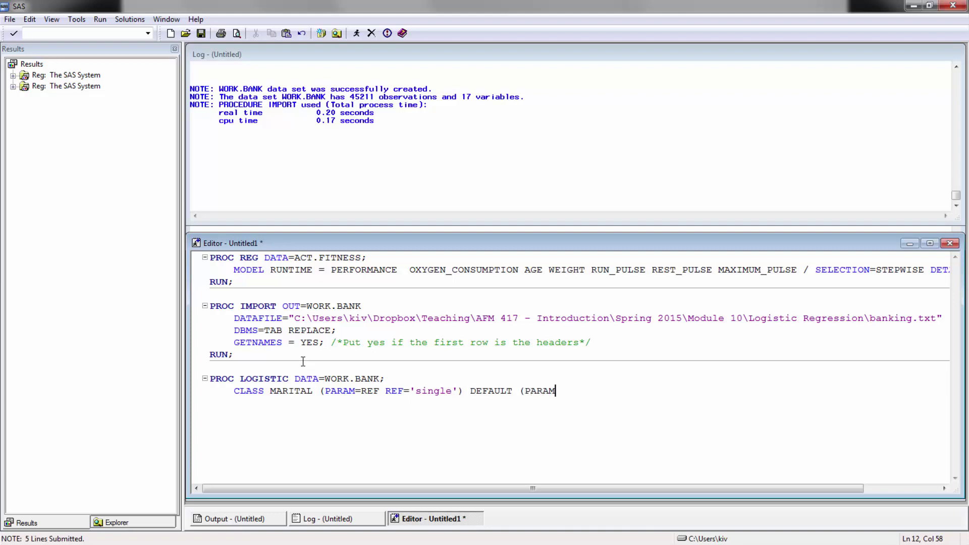
type("=REF REF='no') E")
type("DUCATION")
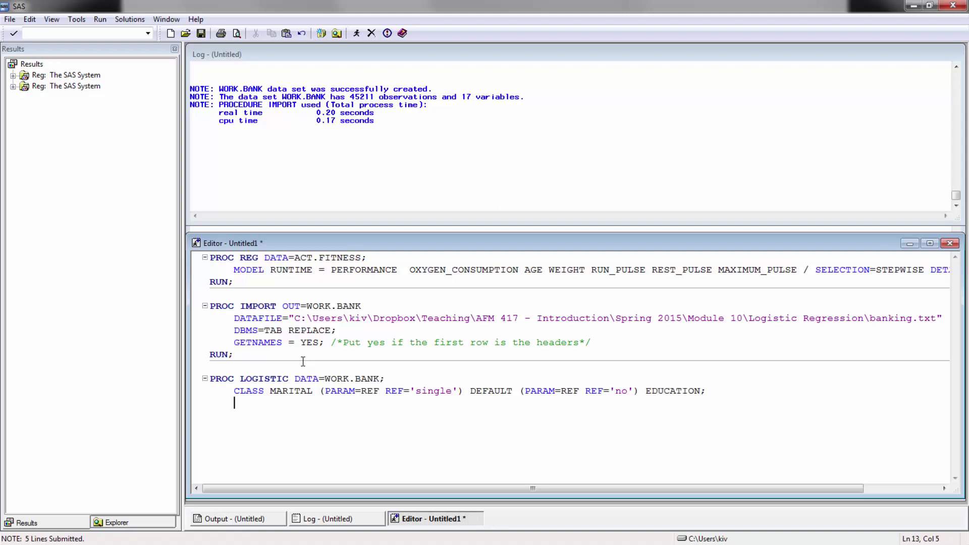
type("UNITS AG")
type("E=5 BALANC")
type("E =")
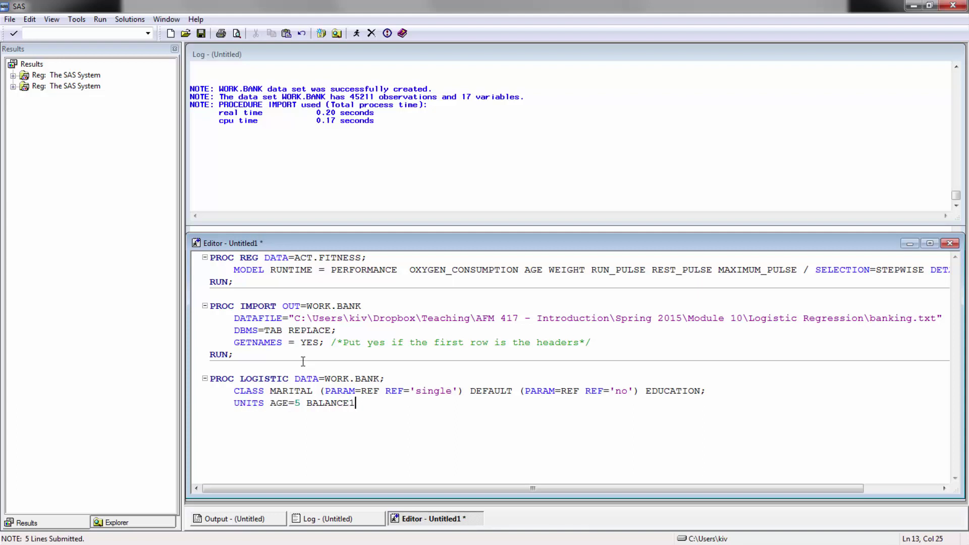
type("1000;")
- Write MODEL Y(EVENT='yes')=MARITAL|BALANCE|AGE|EDUCATION|DEFAULT / SELECTION=STEPWISE DETAILS;
key("Return")
type("MODEL Y(EVENT='")
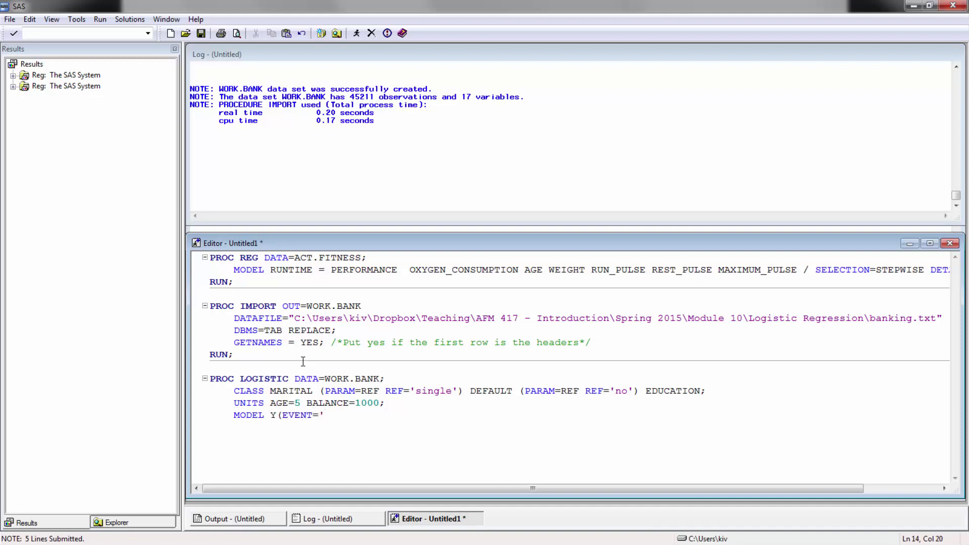
type("yes'")
type(")=MARITAL | BALANCE |")
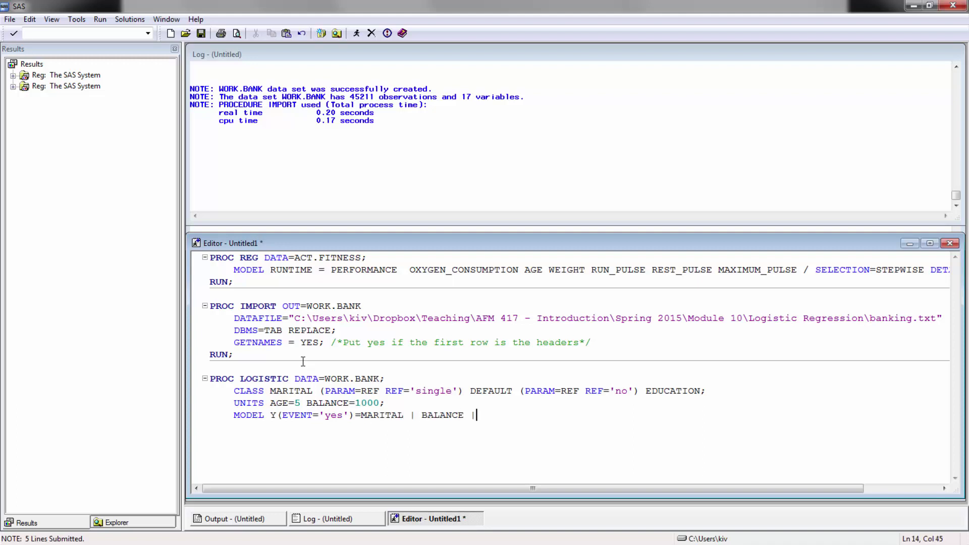
type(" AGE | EDUCATION | DEFAULT / SELECTION=STEPWISE DETAILS")
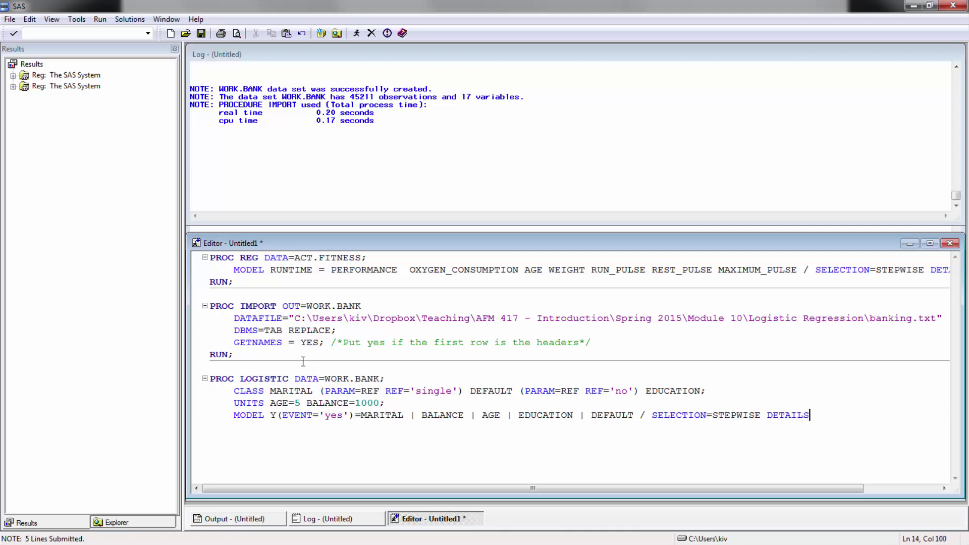
type(";")
- Close the step with RUN; and submit the selected PROC LOGISTIC block
key("Return")
key("BackSpace")
type("RUN;")
left_click_drag(248, 438, 211, 379)
key("F8")
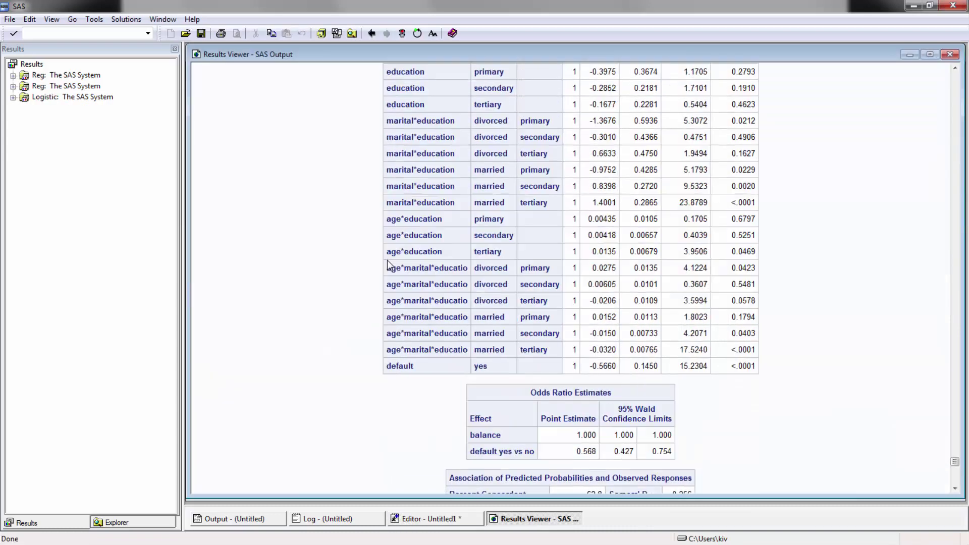
- Scroll to the top of the LOGISTIC output showing 39922 'no' and 5289 'yes' responses
left_click_drag(954, 453, 943, 208)
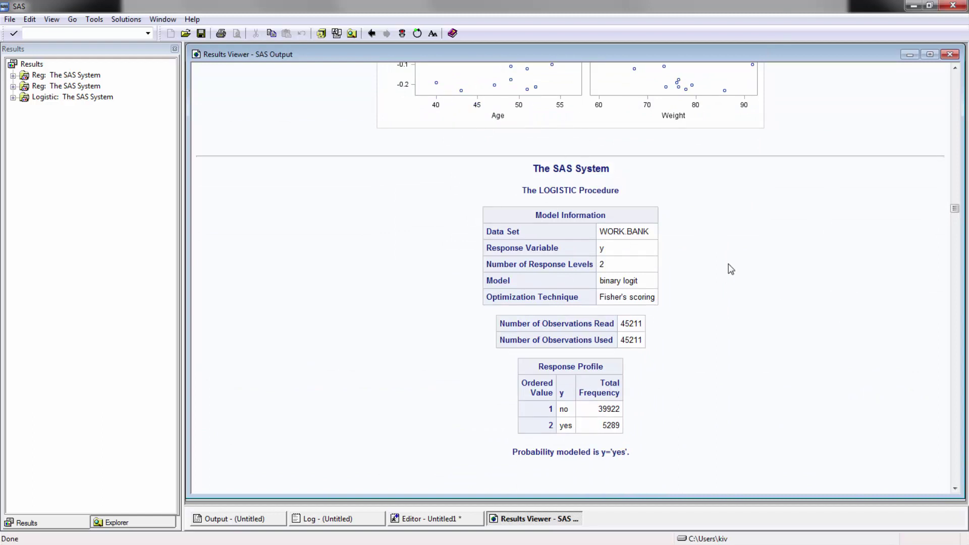
- Scroll to the class level table and pick out the design value for default 'no'
scroll(729, 268, "down", 3)
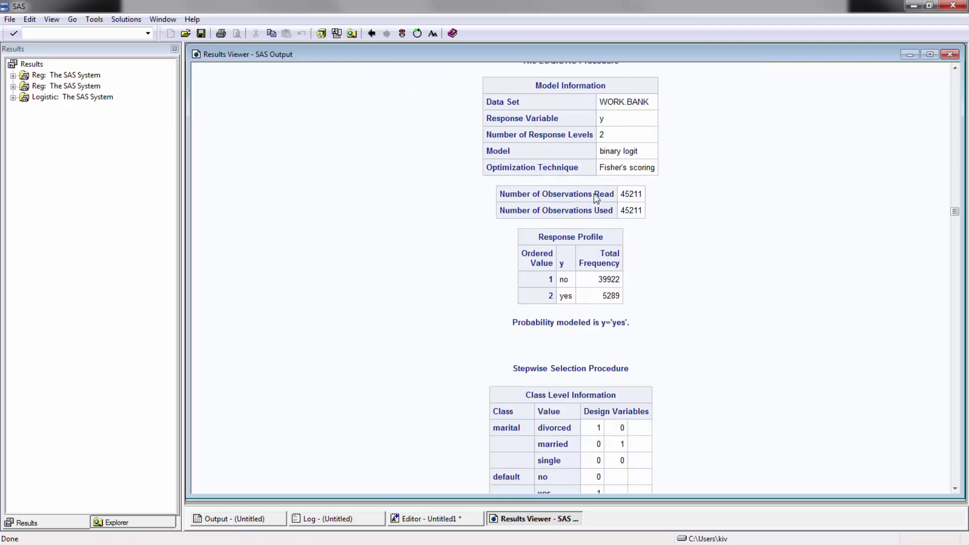
scroll(738, 333, "down", 4)
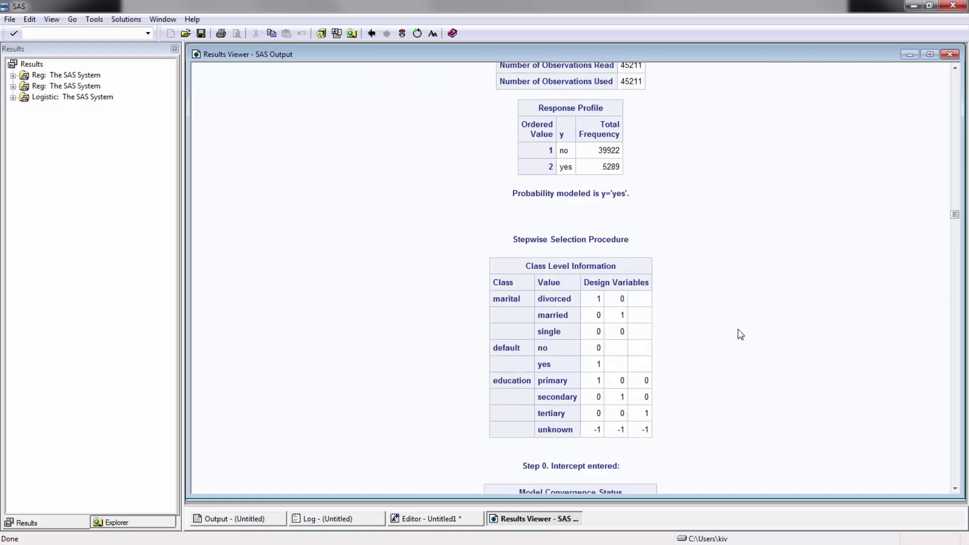
scroll(738, 329, "down", 2)
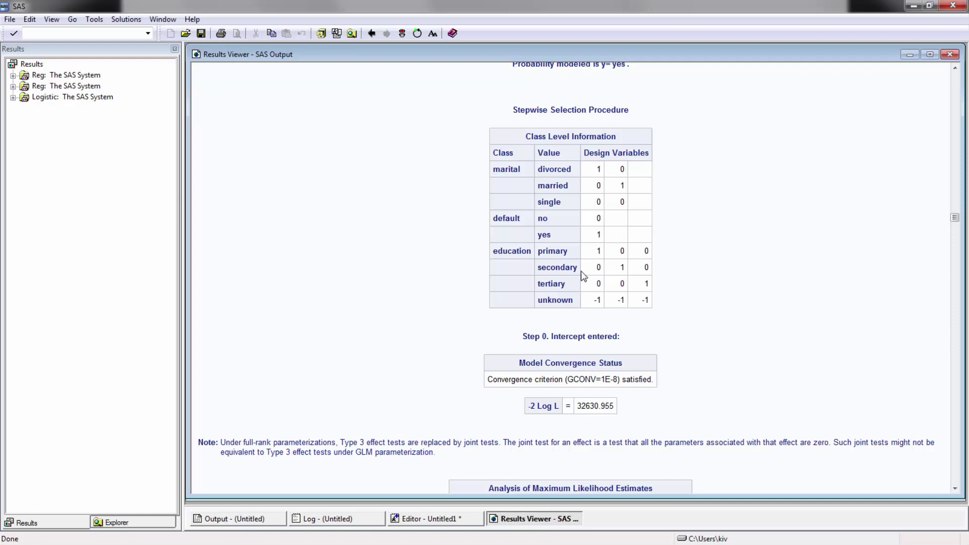
scroll(677, 289, "down", 1)
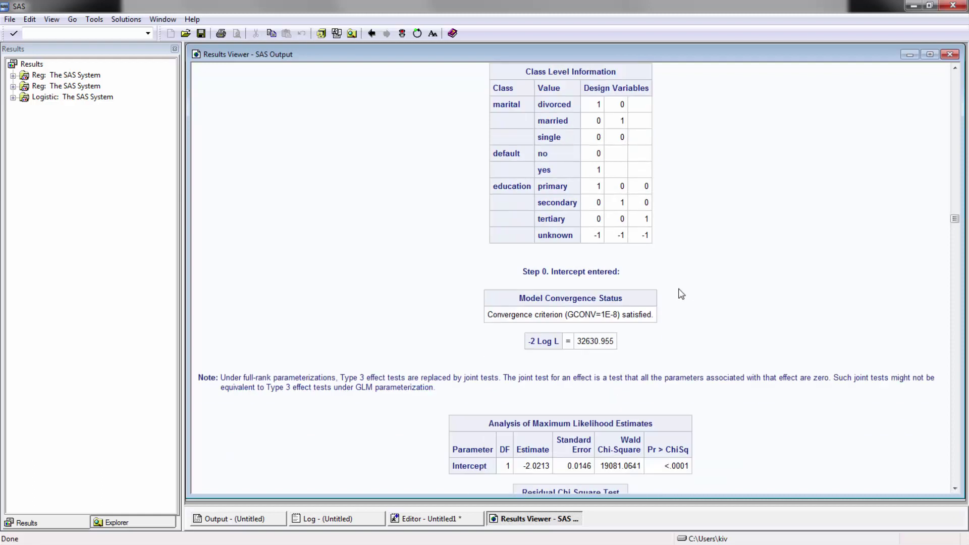
left_click_drag(623, 244, 648, 239)
left_click(648, 239)
double_click(598, 153)
- Scroll through the early steps and highlight education's score chi-square of 238.9235
scroll(651, 216, "down", 2)
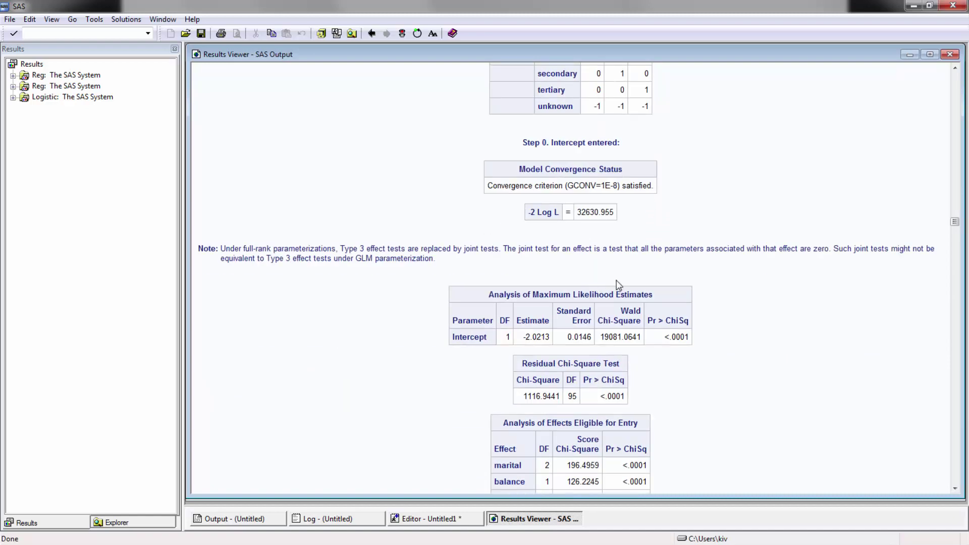
scroll(618, 285, "down", 2)
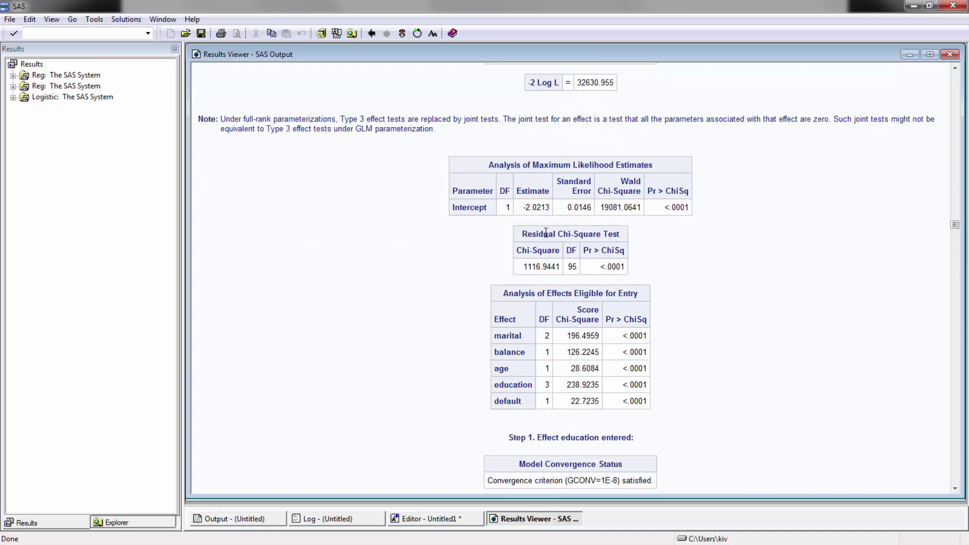
scroll(612, 285, "down", 2)
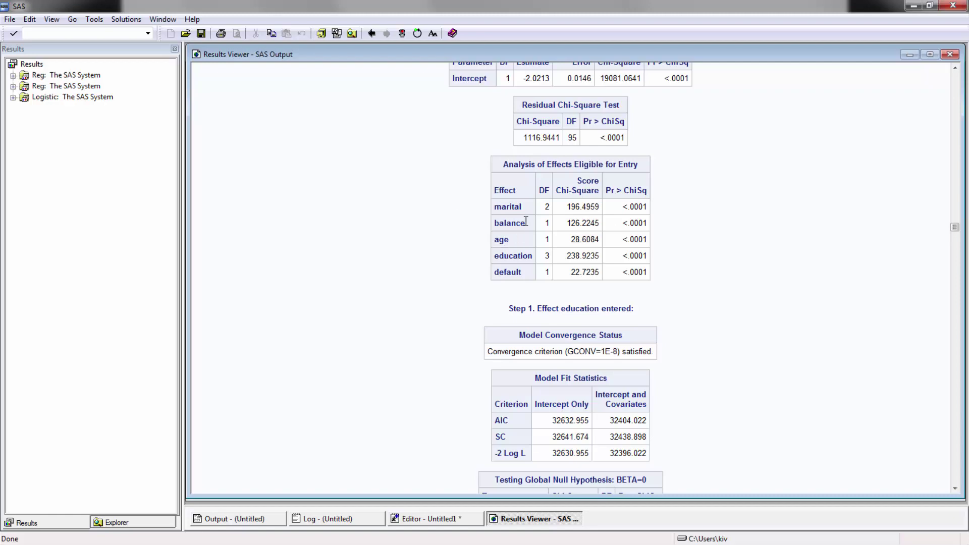
scroll(532, 276, "down", 6)
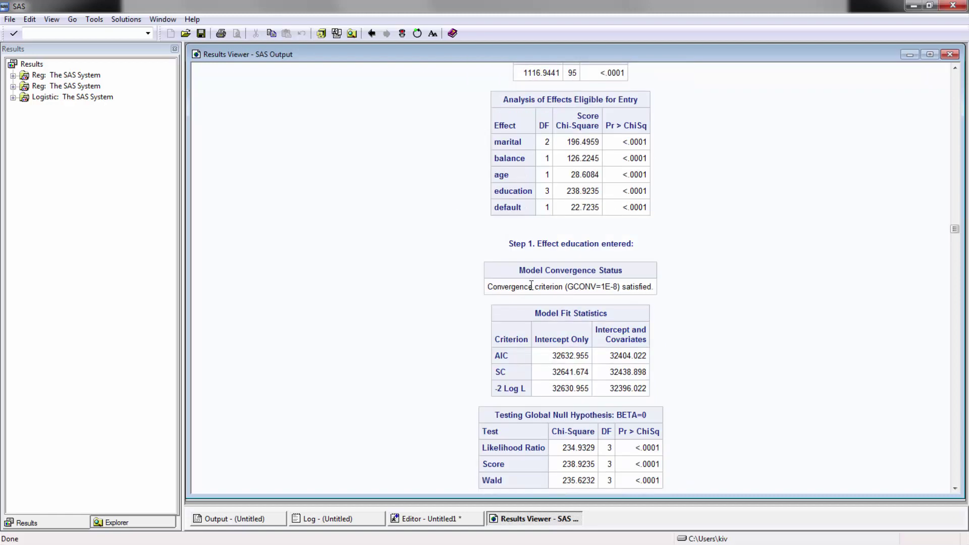
scroll(480, 335, "down", 2)
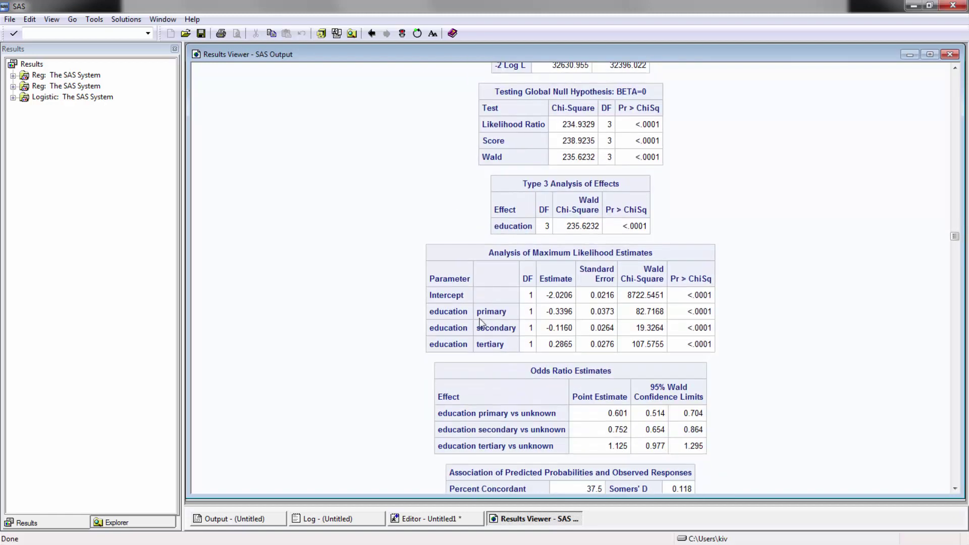
scroll(505, 302, "up", 3)
scroll(509, 301, "up", 4)
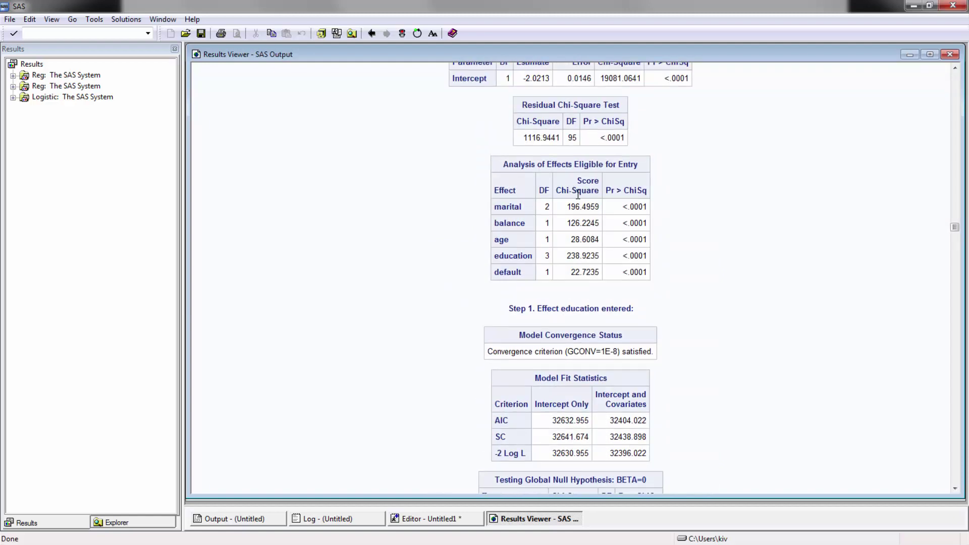
double_click(587, 257)
left_click(719, 264)
- Continue to Step 2, highlighting the note that no Step 1 effects are removed
scroll(720, 265, "down", 4)
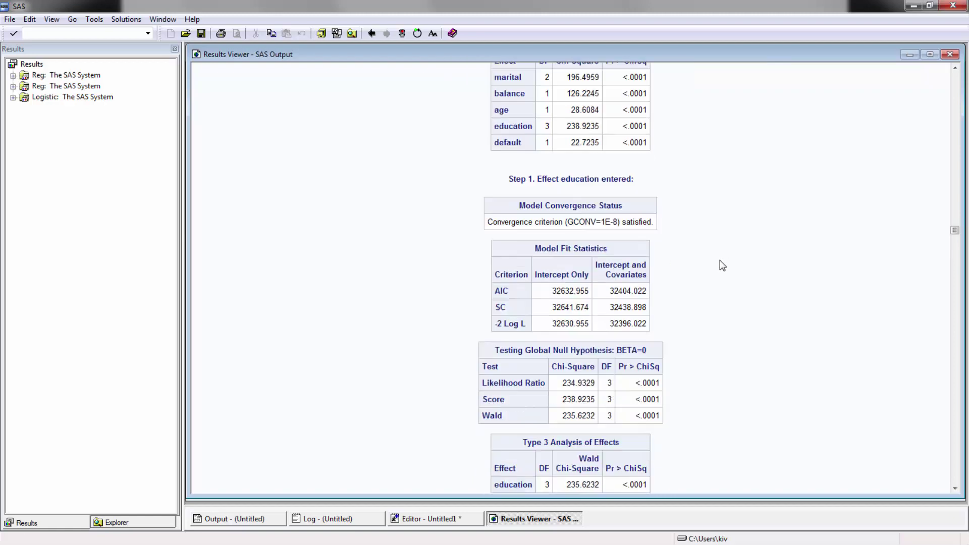
scroll(722, 272, "down", 3)
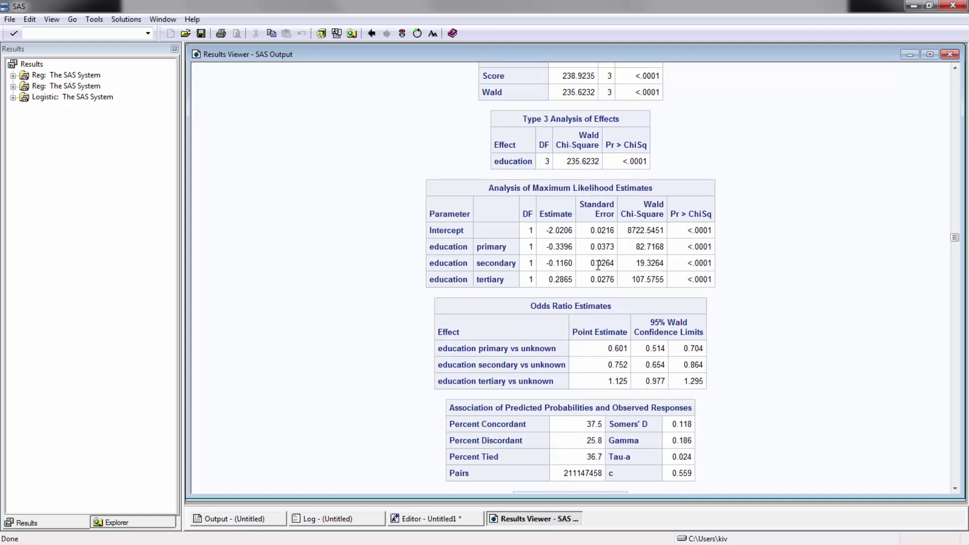
scroll(626, 292, "down", 4)
scroll(626, 288, "down", 4)
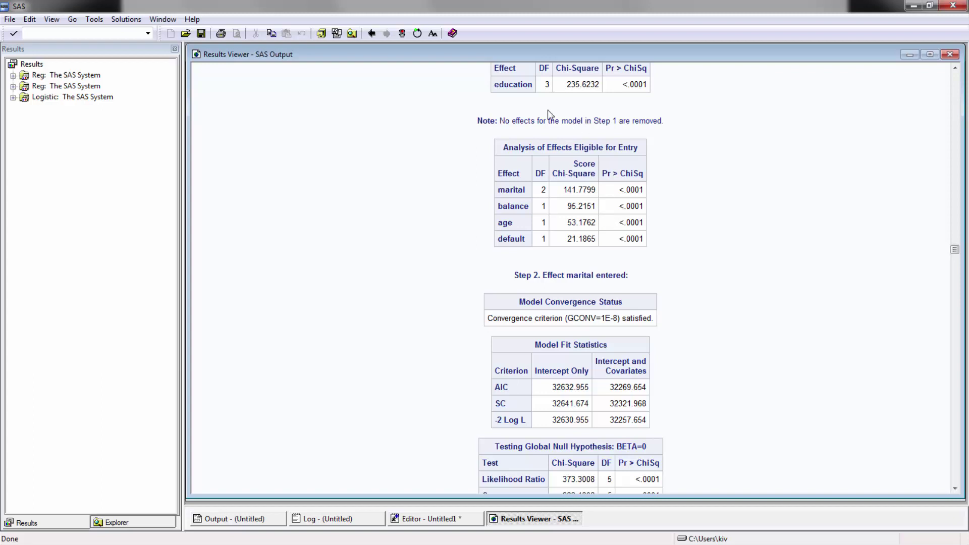
left_click_drag(501, 121, 664, 120)
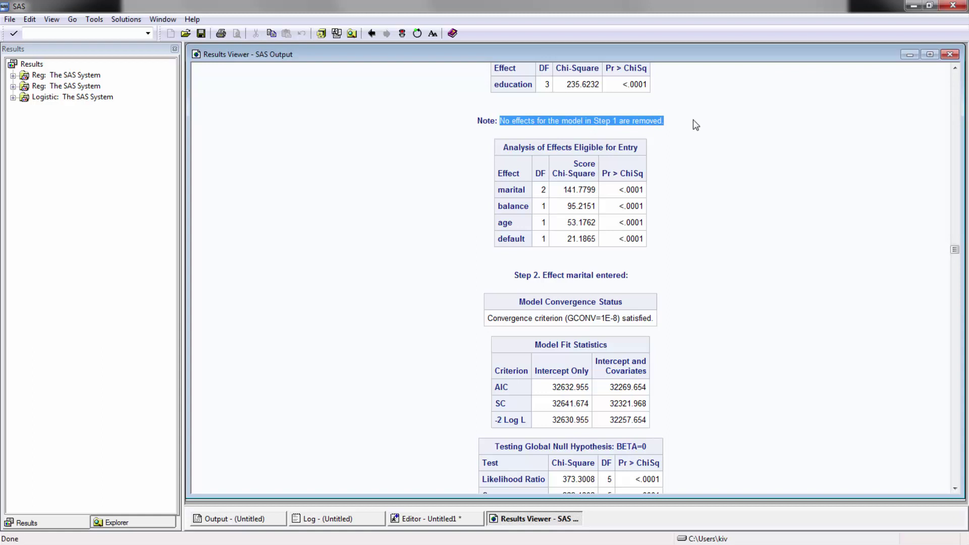
left_click(712, 157)
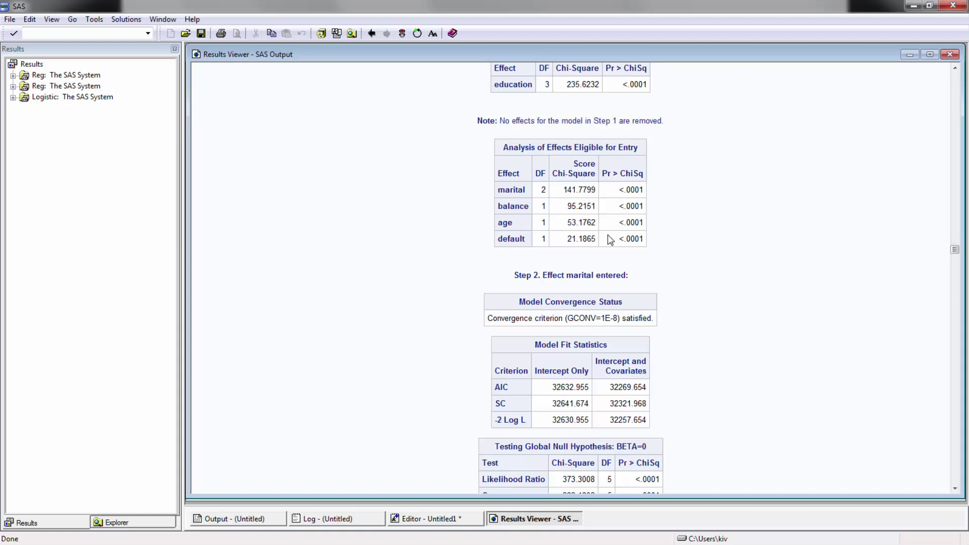
scroll(646, 247, "down", 1)
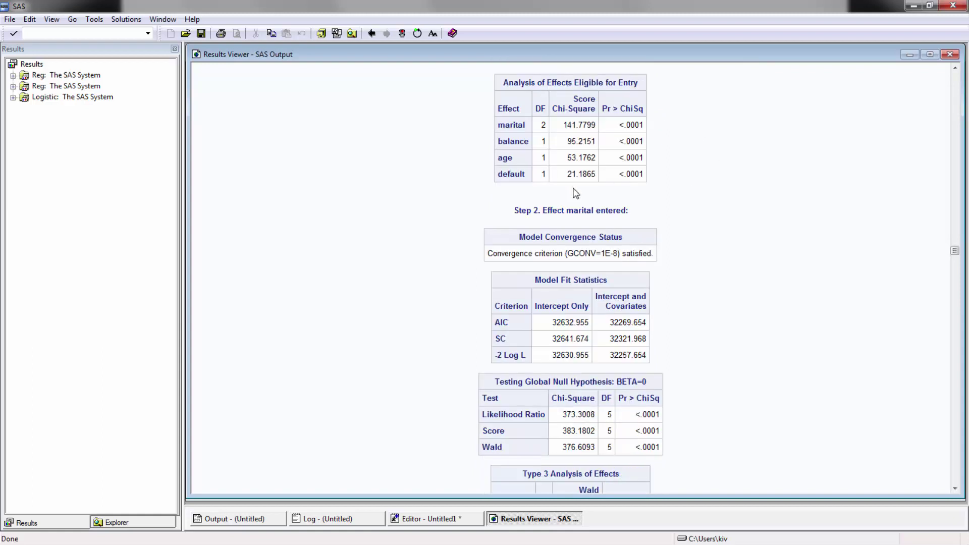
- Highlight marital's score chi-square 141.7799, then scroll down to Step 2's odds ratio tables
left_click_drag(563, 125, 616, 126)
scroll(686, 233, "down", 5)
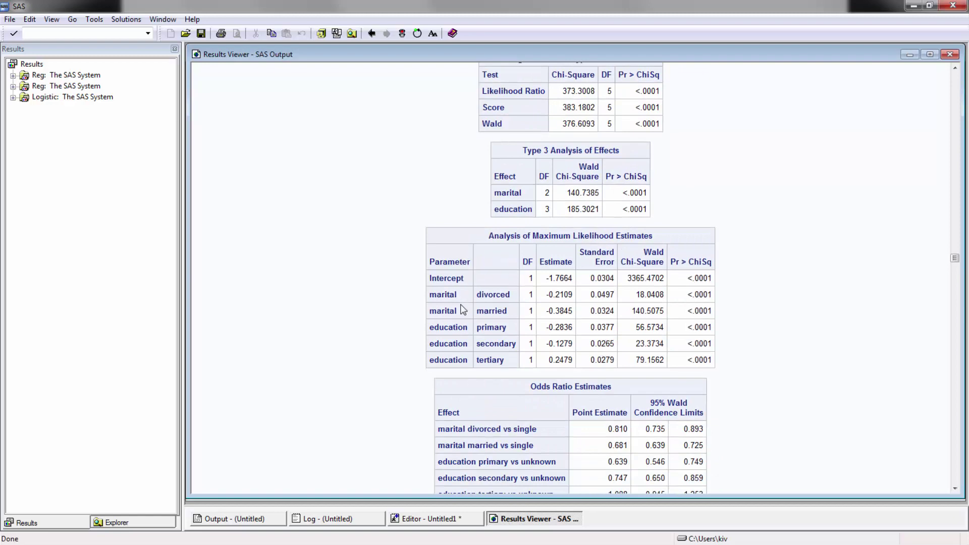
scroll(600, 333, "down", 2)
scroll(622, 305, "down", 2)
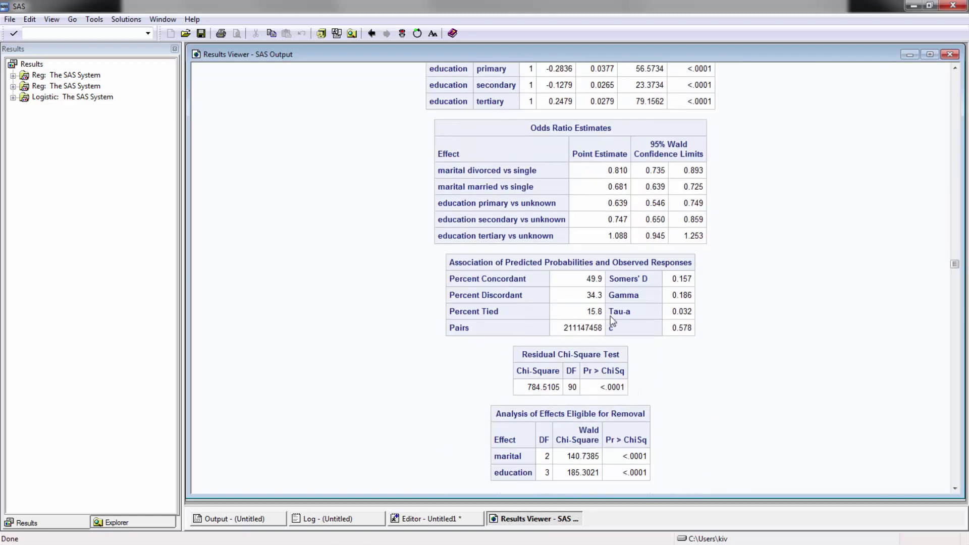
- Inspect Step 2's odds ratios, marking education tertiary vs unknown at 1.088 (CI 0.945–1.253)
left_click_drag(651, 170, 441, 239)
left_click(707, 241)
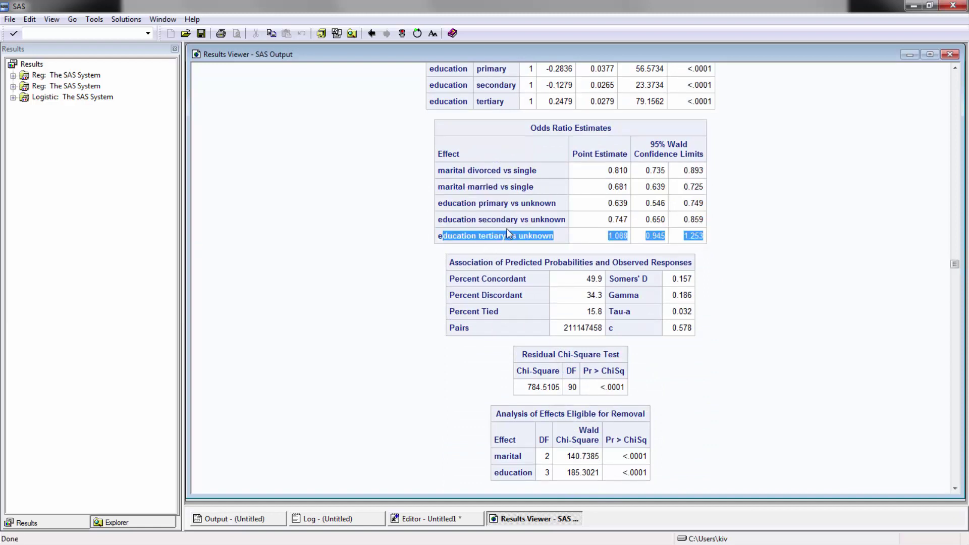
left_click(544, 238)
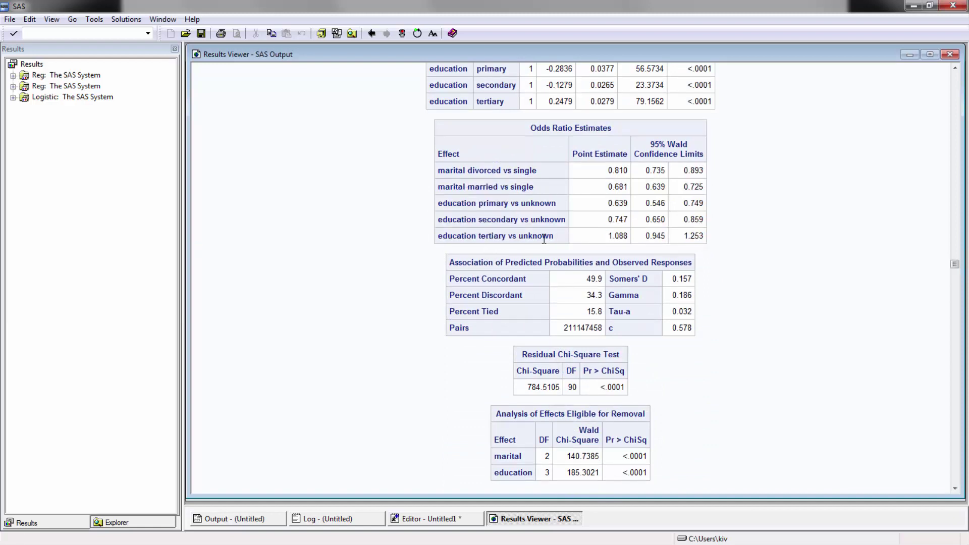
left_click_drag(711, 238, 472, 239)
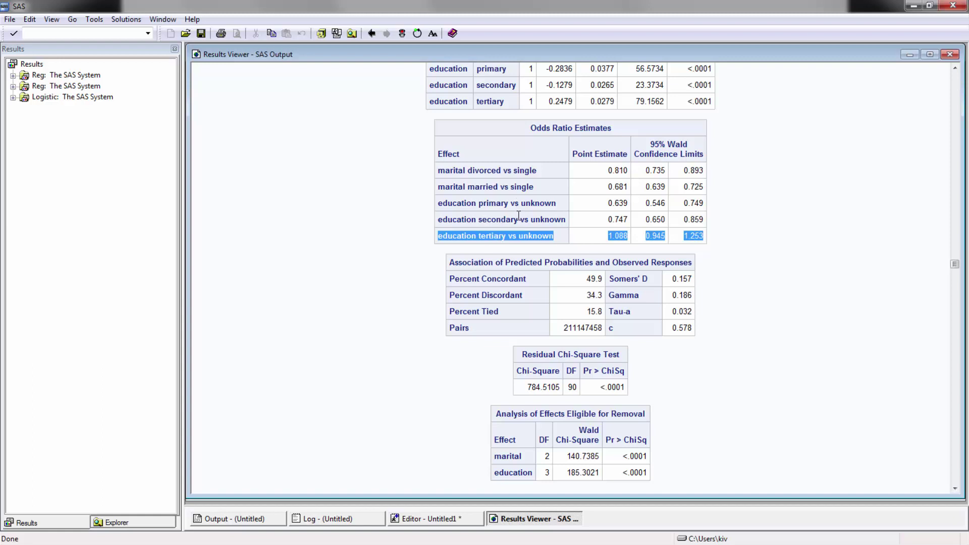
left_click(501, 247)
double_click(484, 238)
left_click(580, 237)
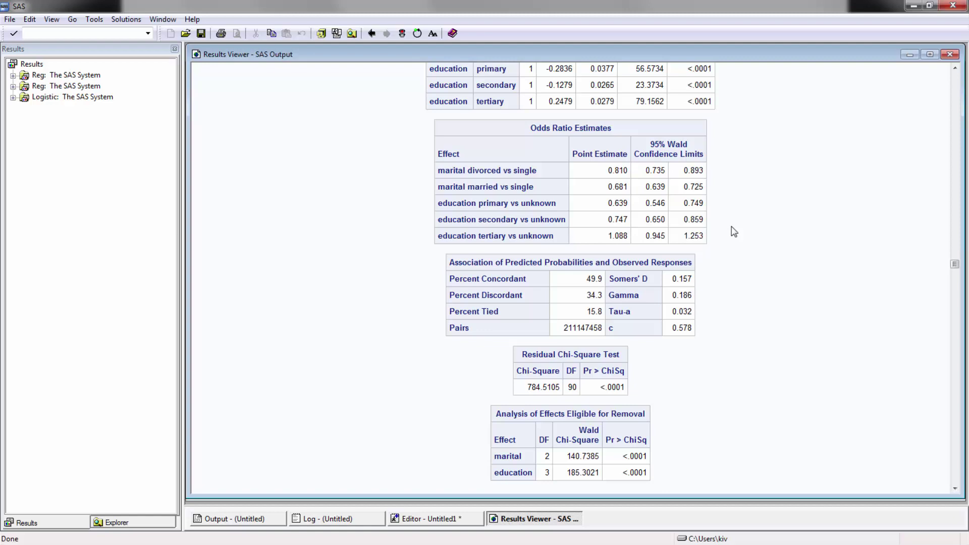
- Move to Step 3's entry candidates and highlight age's score chi-square 174.2588
scroll(734, 232, "down", 10)
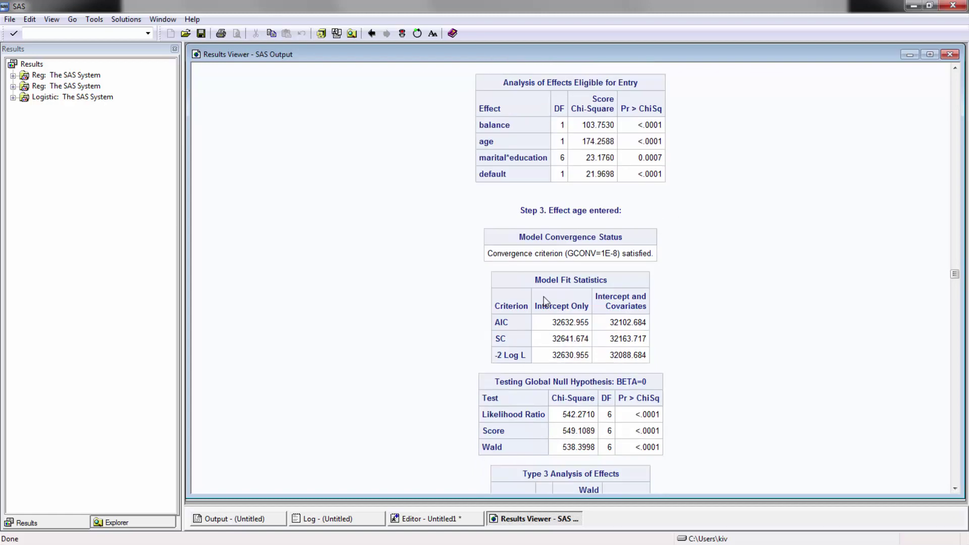
scroll(550, 307, "down", 5)
scroll(547, 415, "down", 5)
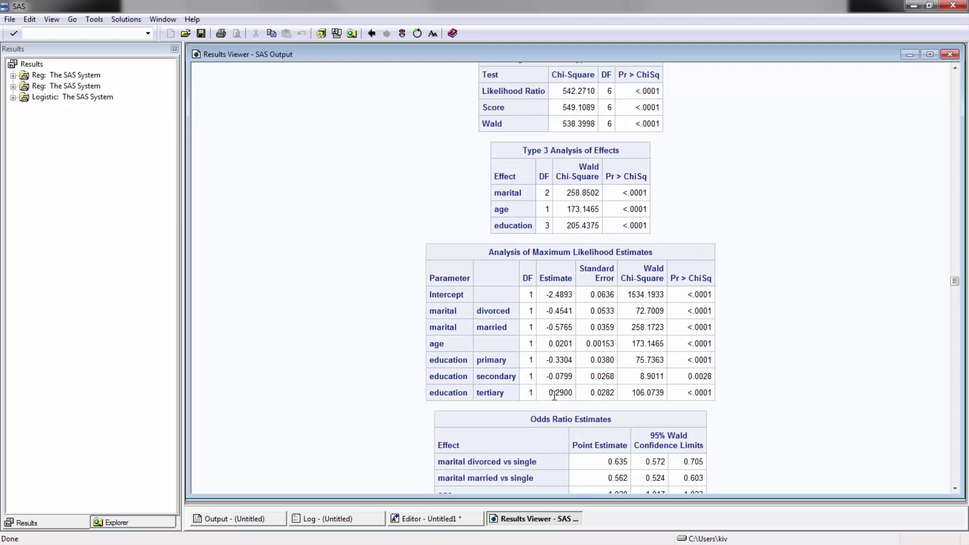
scroll(555, 398, "up", 5)
scroll(594, 315, "down", 2)
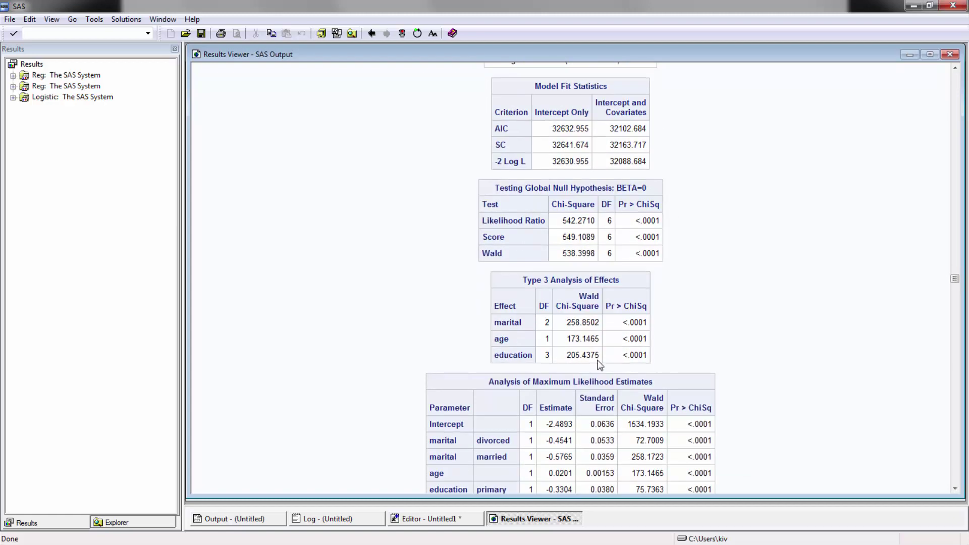
scroll(576, 327, "up", 4)
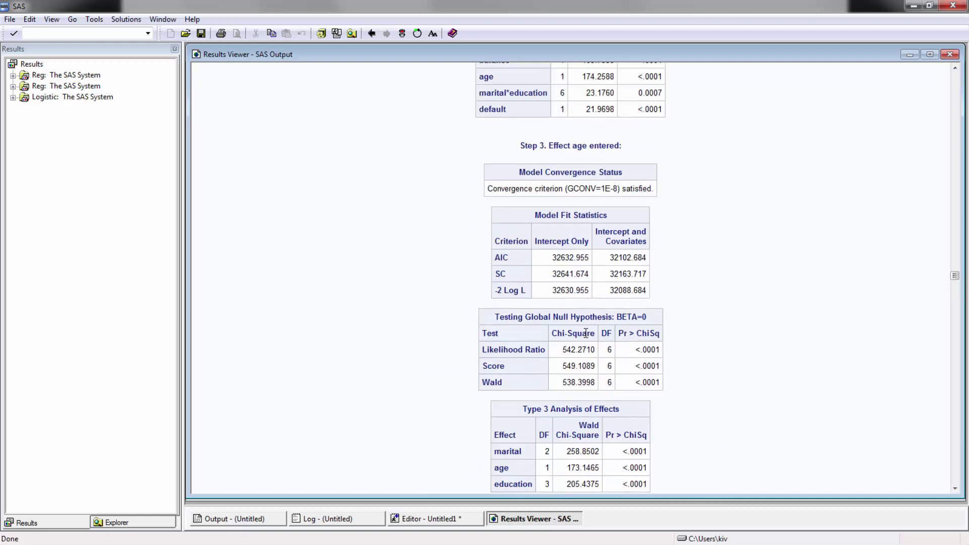
scroll(580, 328, "down", 4)
scroll(588, 328, "up", 5)
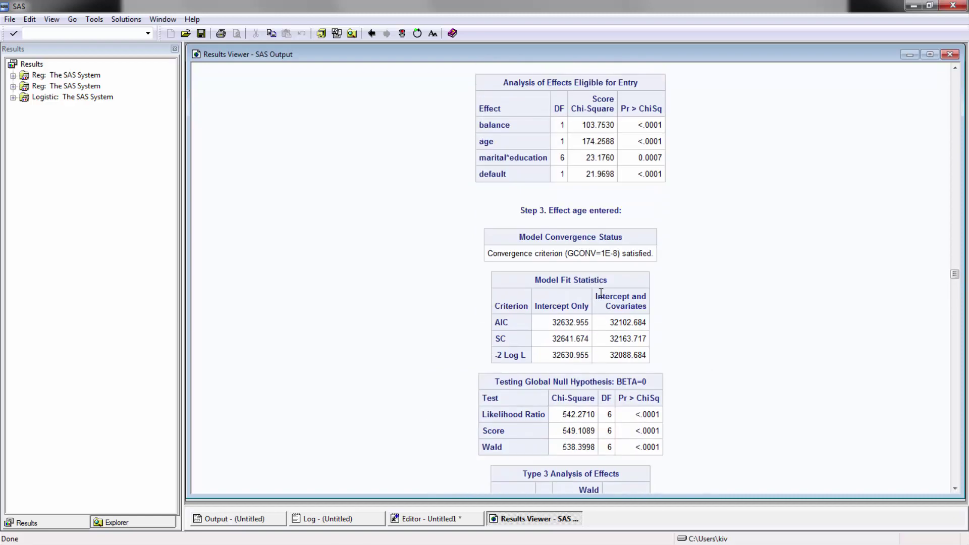
scroll(600, 290, "up", 4)
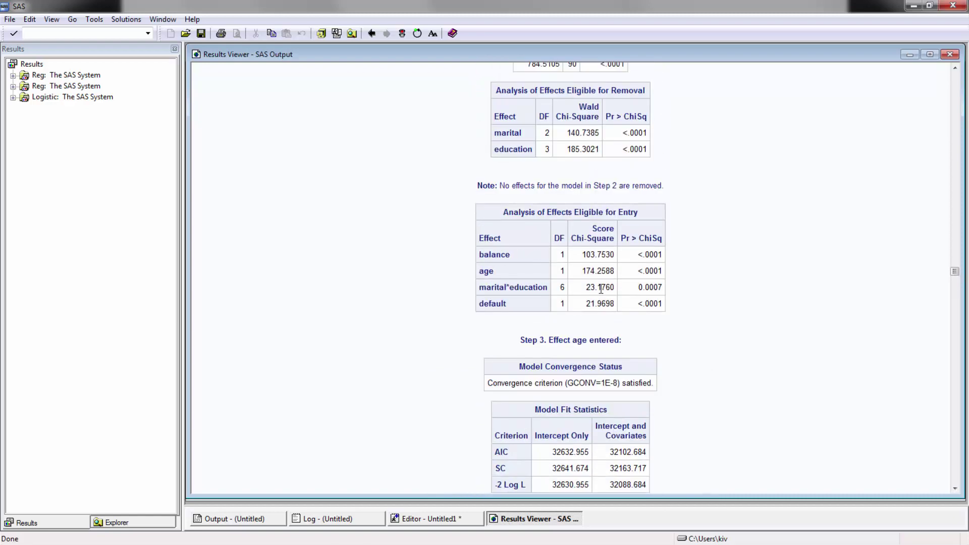
double_click(593, 234)
left_click(600, 283)
left_click_drag(600, 282, 586, 271)
double_click(608, 272)
- Scroll through later steps and highlight the c statistic 0.617 and Percent Tied 0.5
scroll(644, 290, "down", 3)
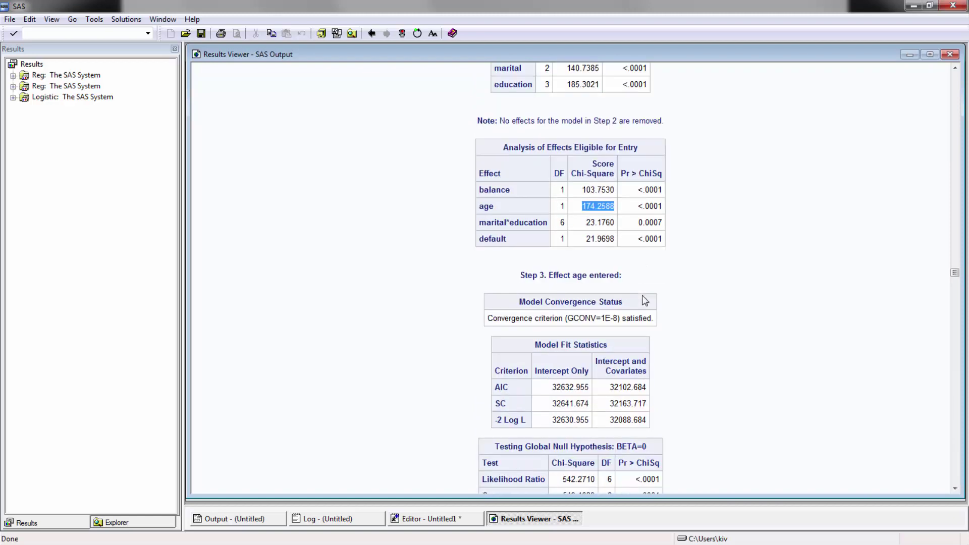
scroll(643, 300, "down", 10)
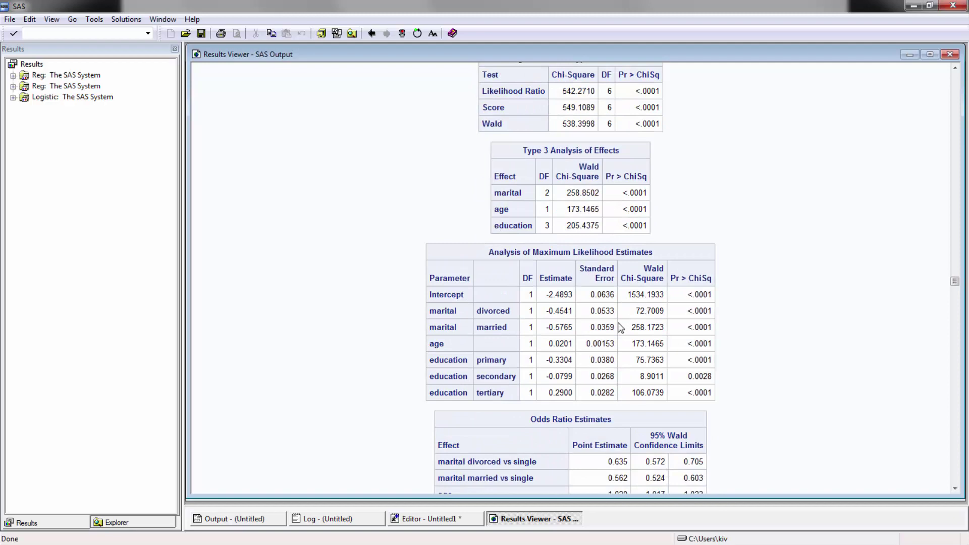
scroll(620, 329, "down", 3)
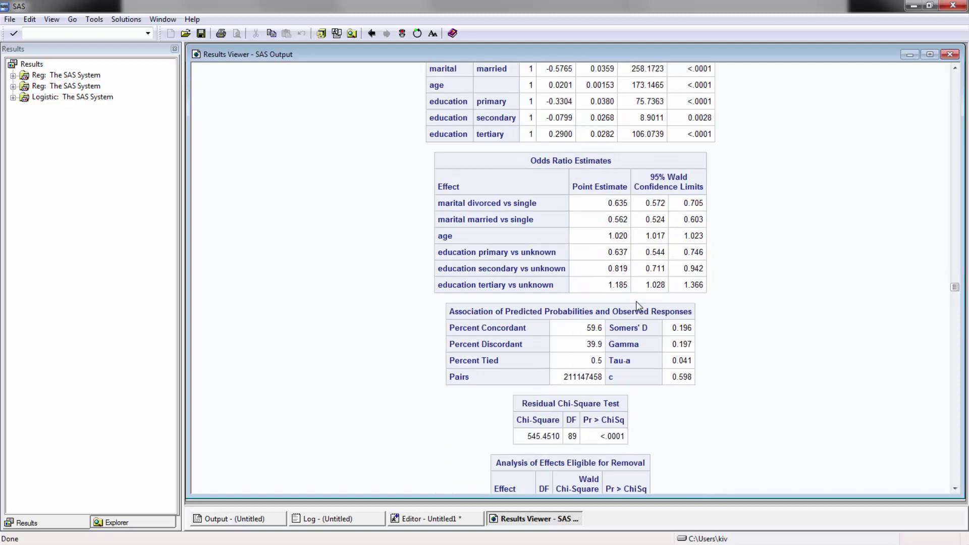
scroll(637, 303, "down", 15)
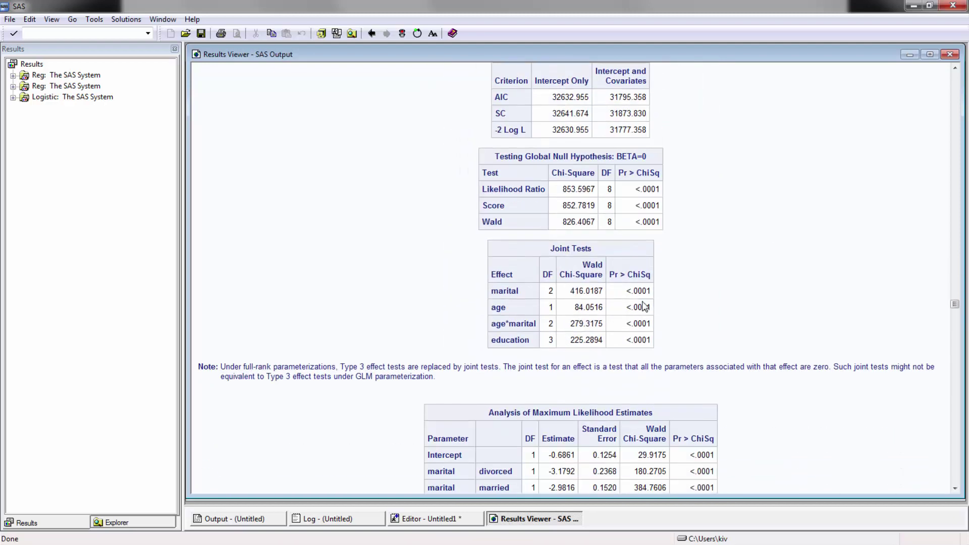
scroll(644, 306, "down", 8)
scroll(645, 294, "down", 12)
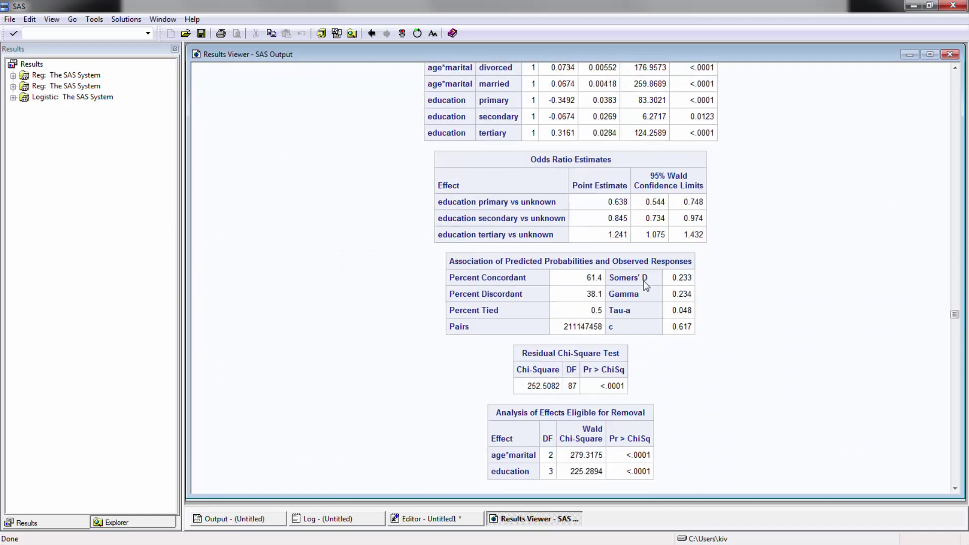
scroll(649, 277, "up", 9)
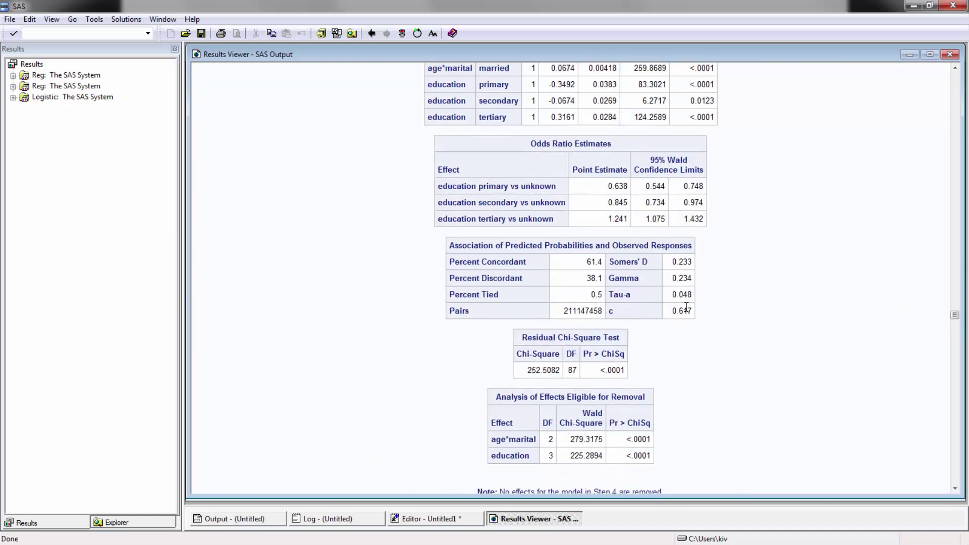
double_click(681, 311)
double_click(596, 295)
- Scroll down to the Summary of Stepwise Selection listing nine entered effects and the Odds Ratios table
scroll(734, 302, "down", 2)
scroll(734, 302, "down", 10)
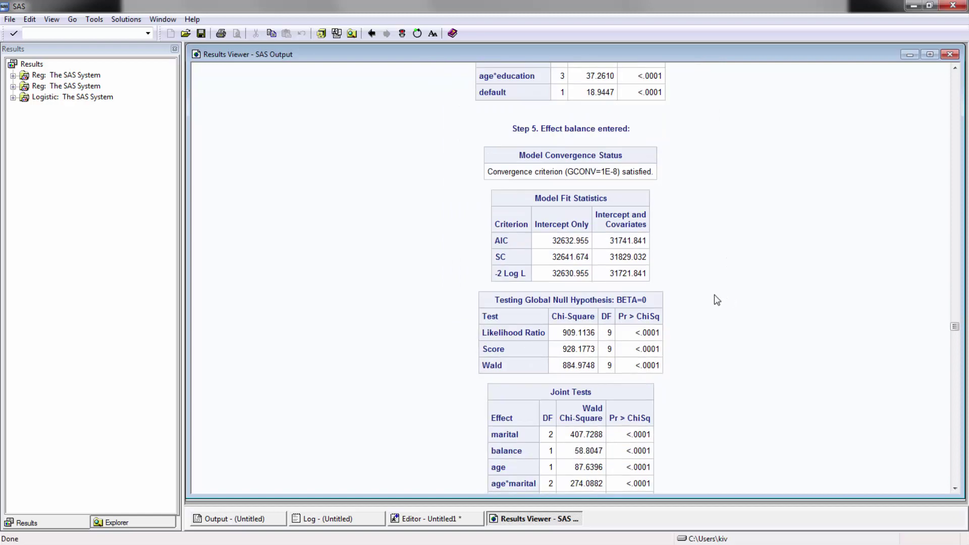
scroll(716, 297, "down", 12)
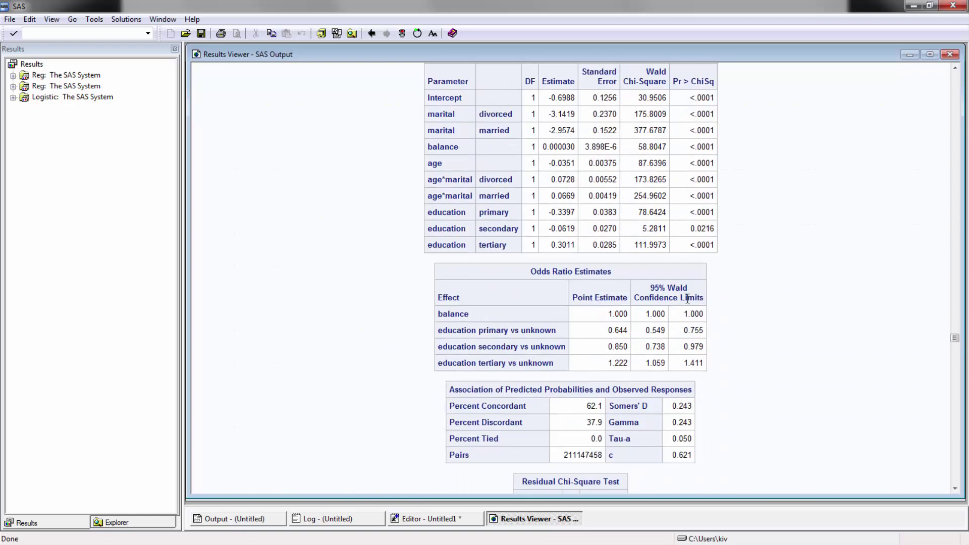
scroll(688, 299, "up", 2)
scroll(602, 329, "down", 4)
scroll(603, 329, "up", 3)
scroll(580, 318, "down", 10)
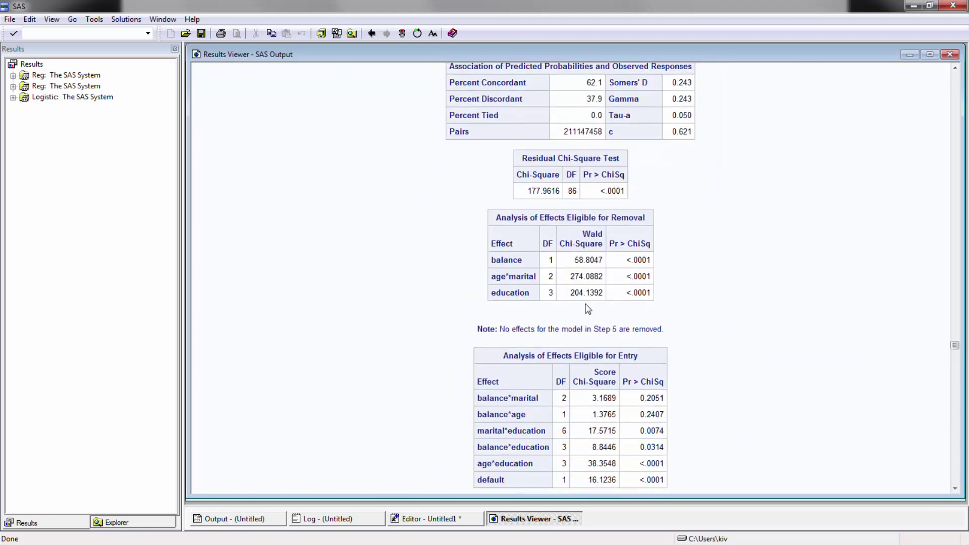
scroll(592, 295, "down", 20)
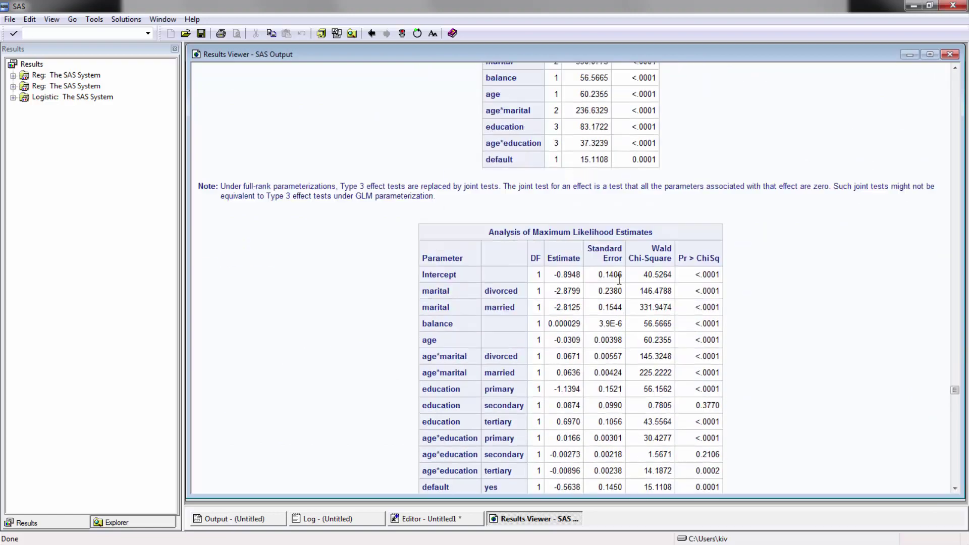
scroll(619, 281, "down", 20)
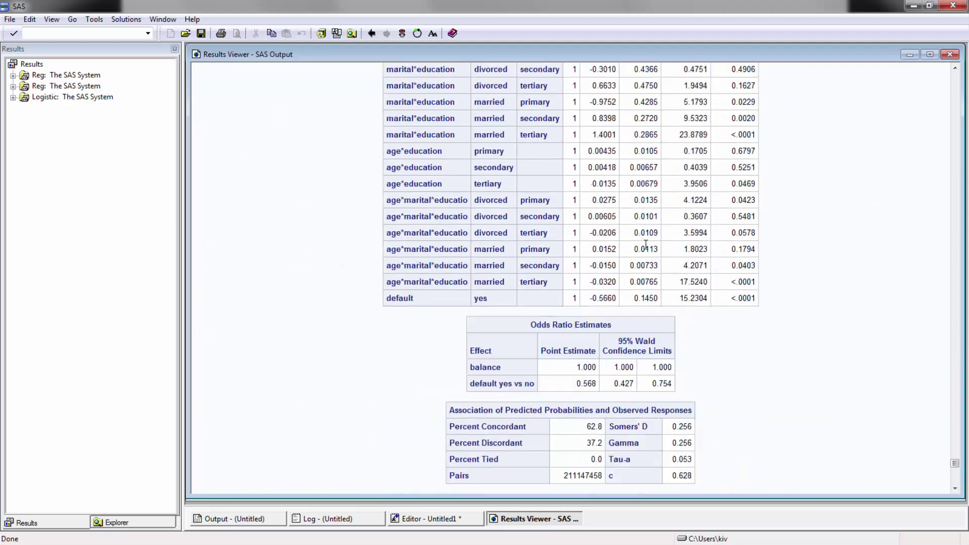
scroll(646, 245, "down", 20)
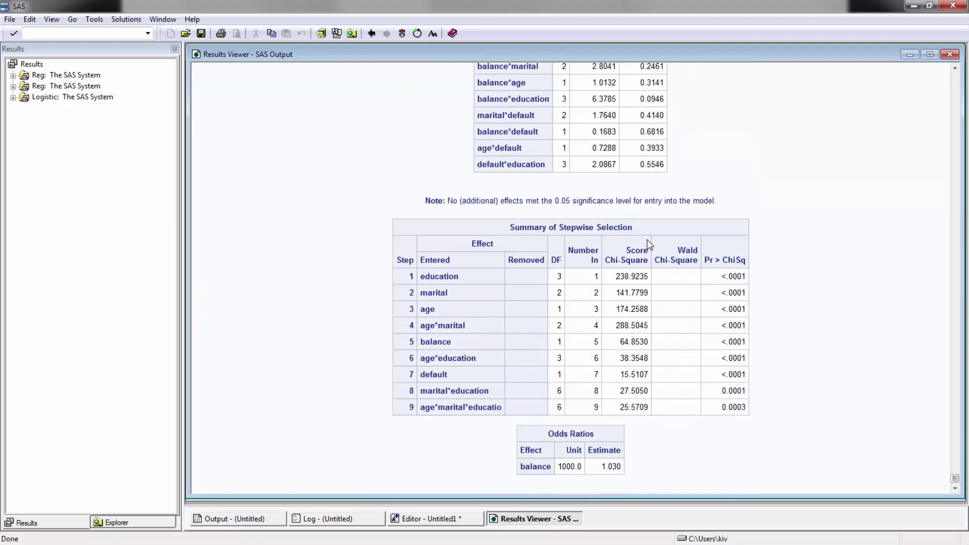
- Go back to step 9's association statistics and highlight c = 0.628
scroll(648, 244, "up", 3)
scroll(656, 247, "up", 12)
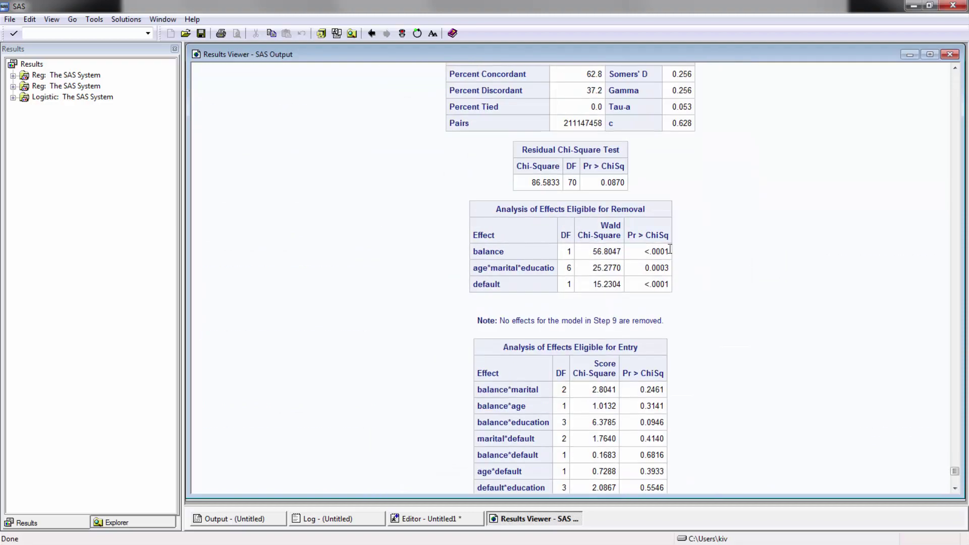
scroll(669, 249, "up", 4)
left_click_drag(676, 253, 695, 252)
left_click(726, 259)
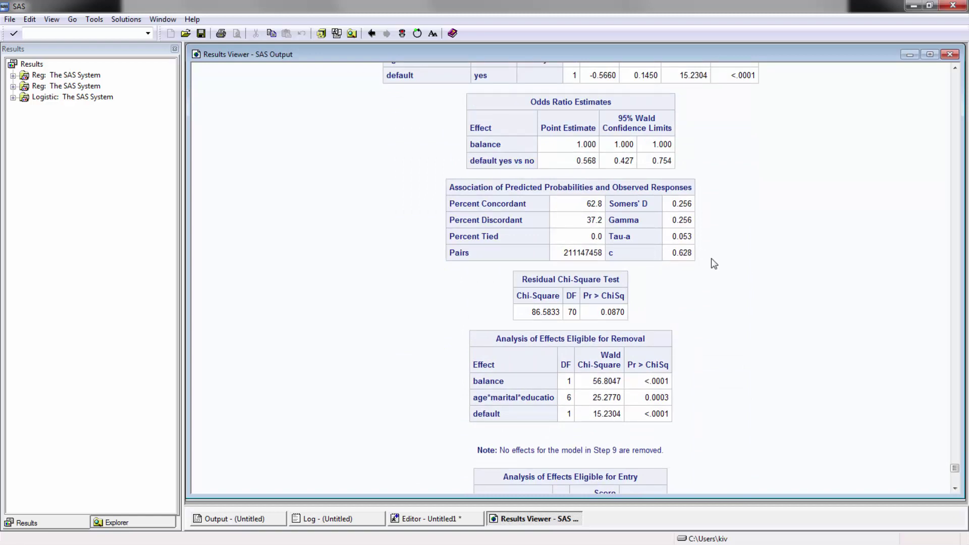
- Highlight summary steps 1–8, then the seven interactions still eligible for entry
scroll(712, 259, "down", 14)
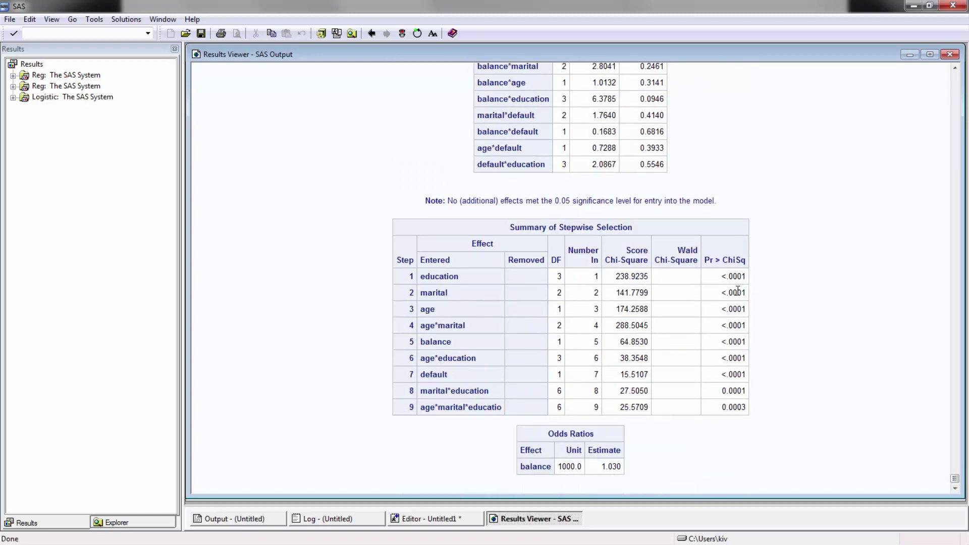
left_click_drag(747, 398, 437, 275)
left_click(437, 276)
scroll(679, 372, "up", 1)
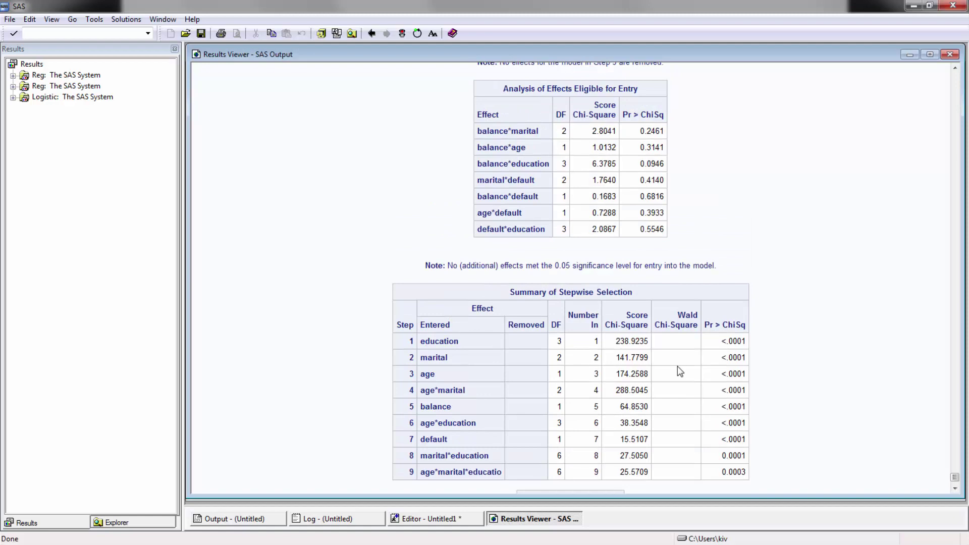
scroll(679, 371, "up", 1)
scroll(678, 370, "down", 2)
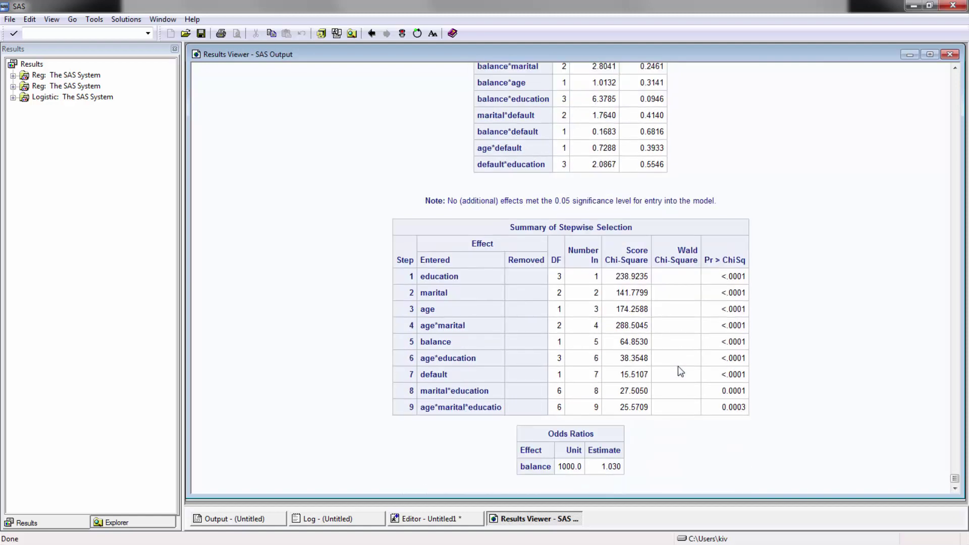
scroll(677, 365, "up", 1)
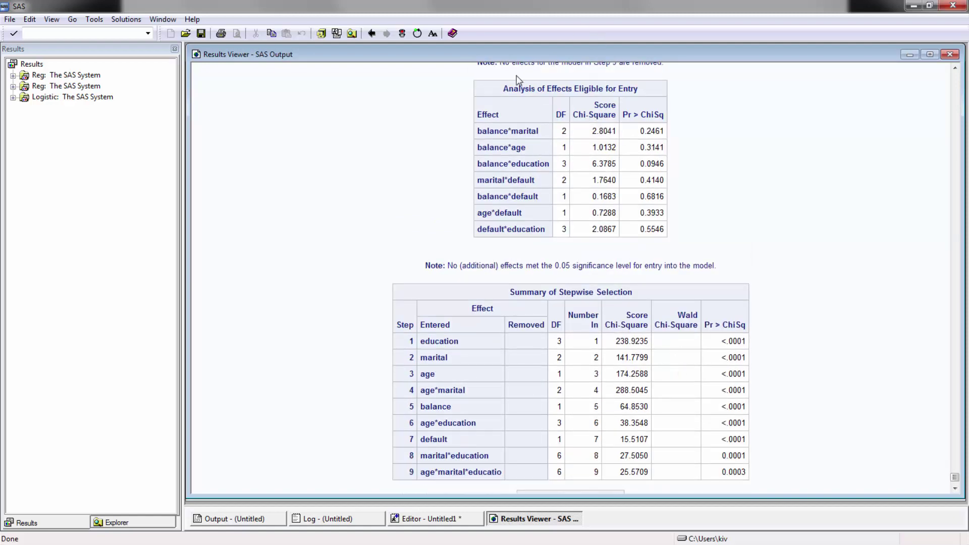
left_click_drag(489, 130, 537, 227)
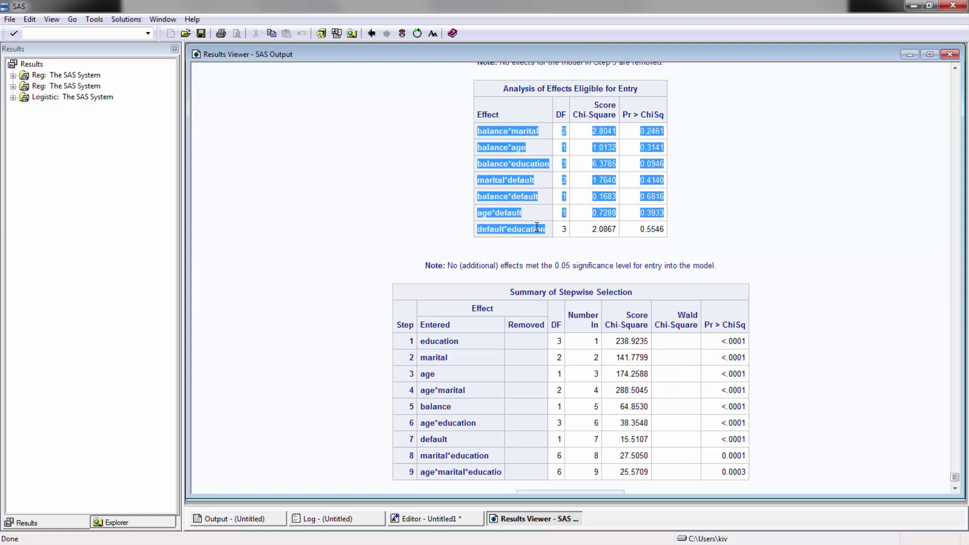
left_click(543, 232)
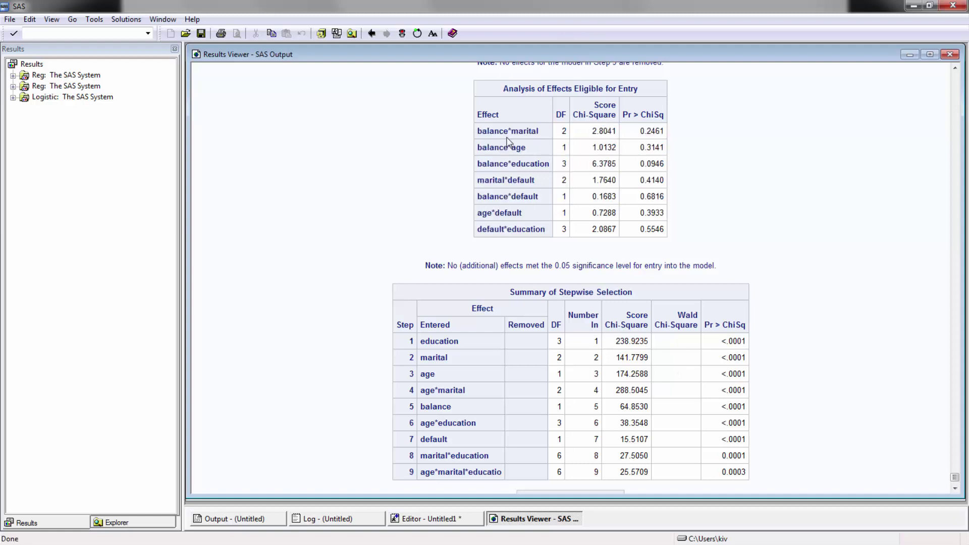